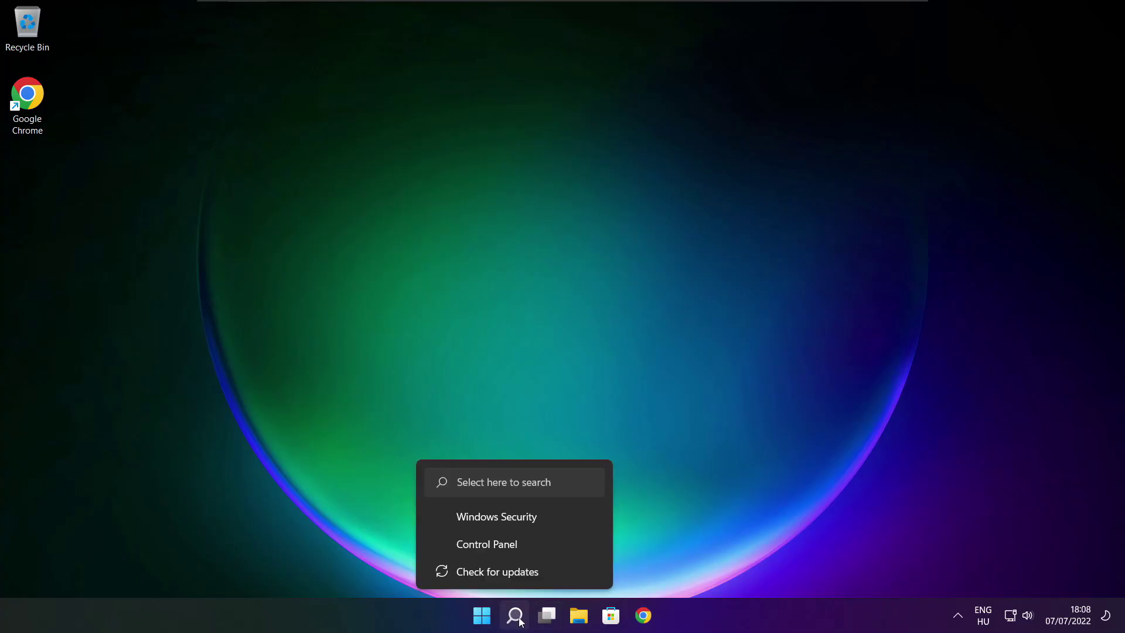
Step: Search Windows for 'device manager' so Device Manager shows as the best match
click(519, 620)
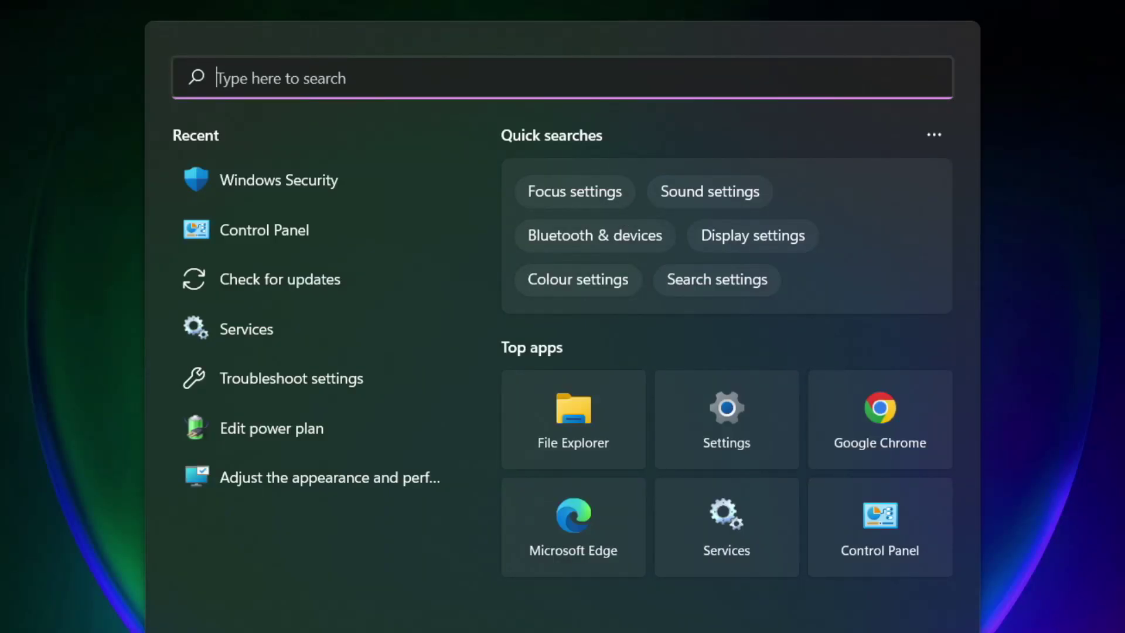
text(device m)
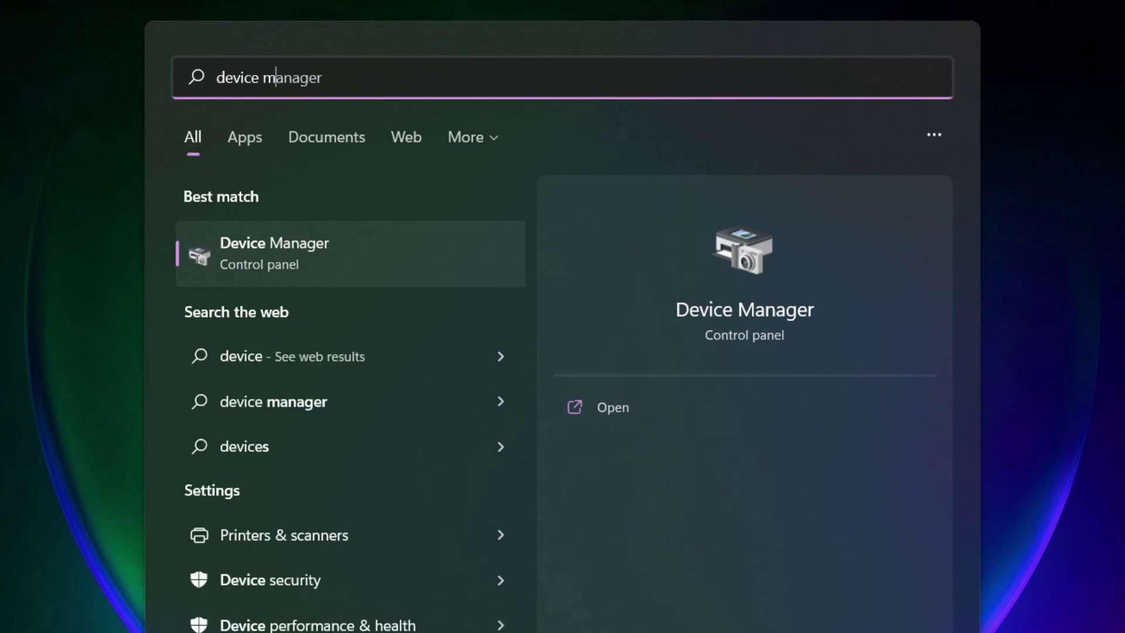
text(anage)
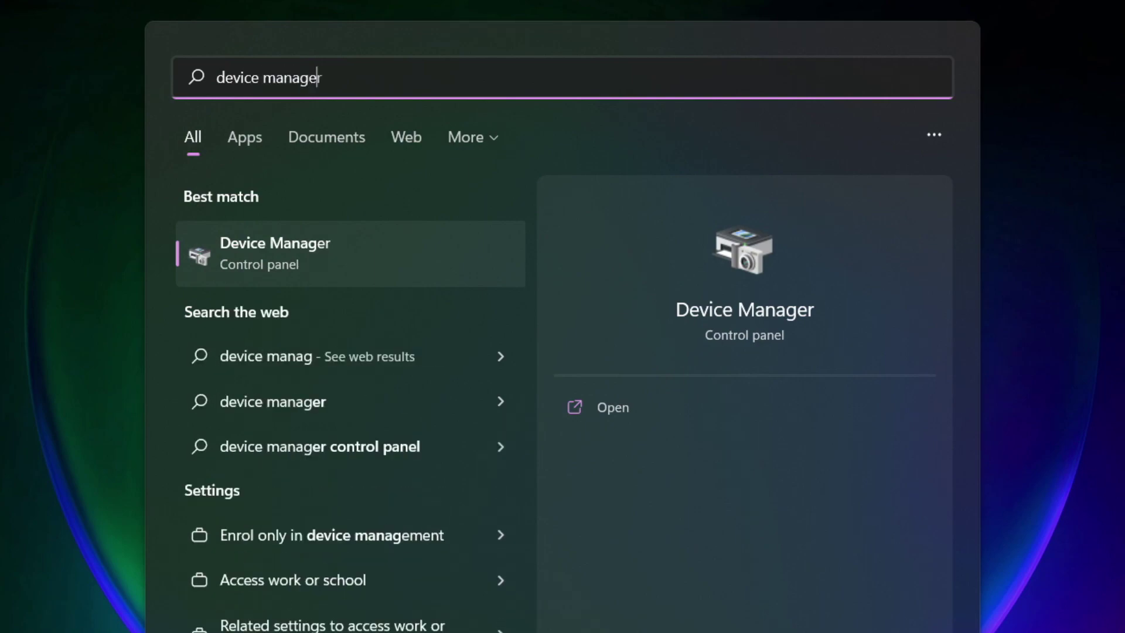
text(r)
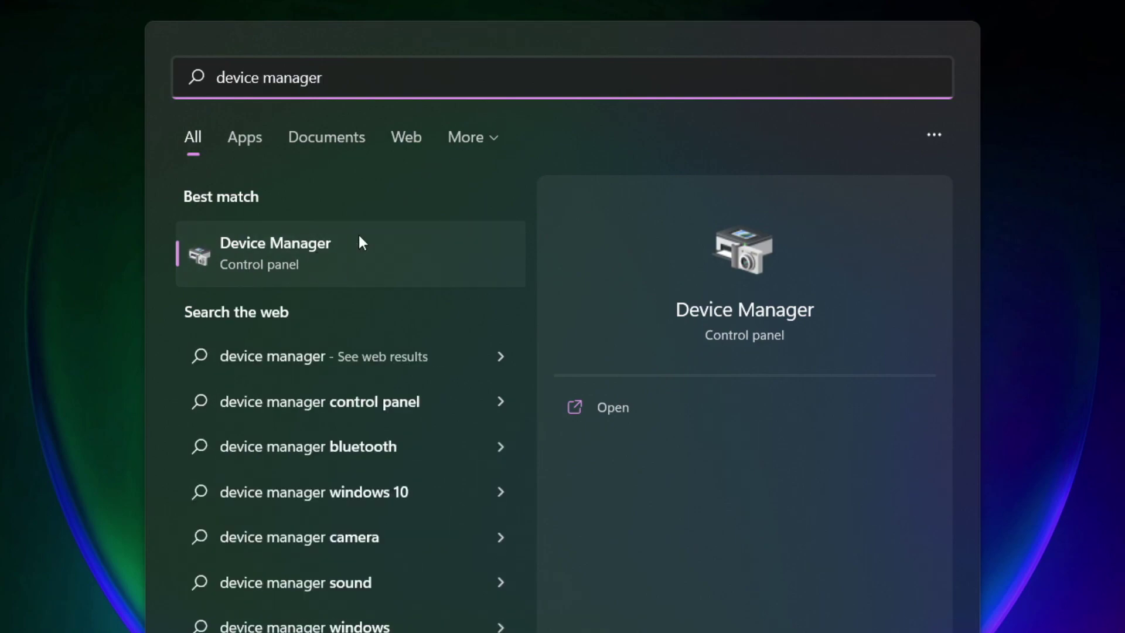
Step: Open Device Manager maximized and search automatically for a newer VMware SVGA 3D display driver
click(413, 256)
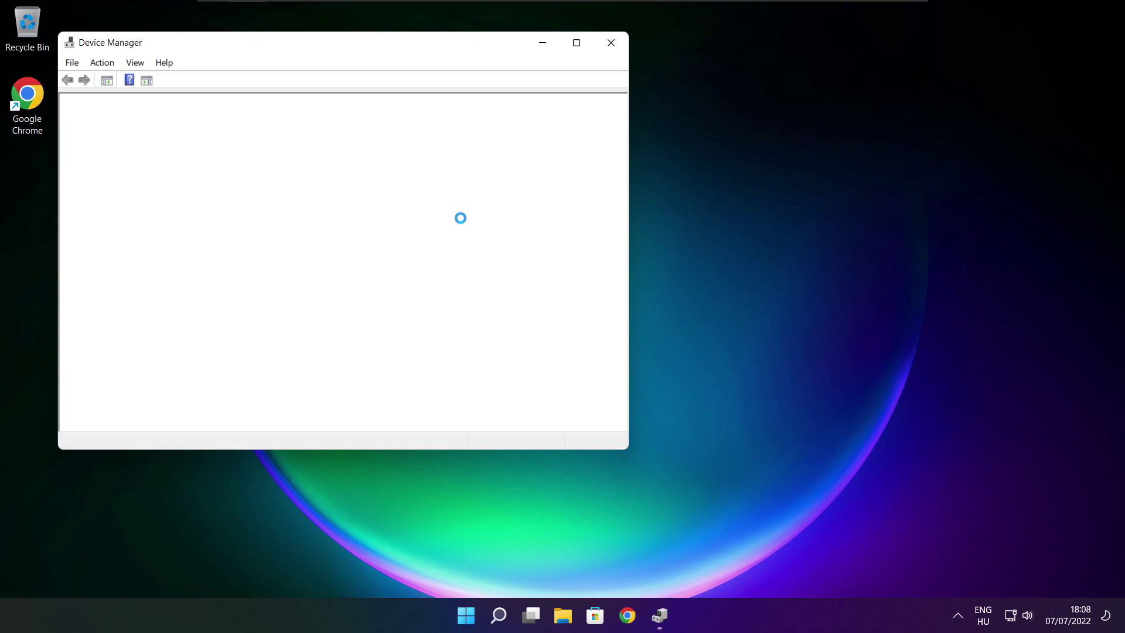
click(576, 44)
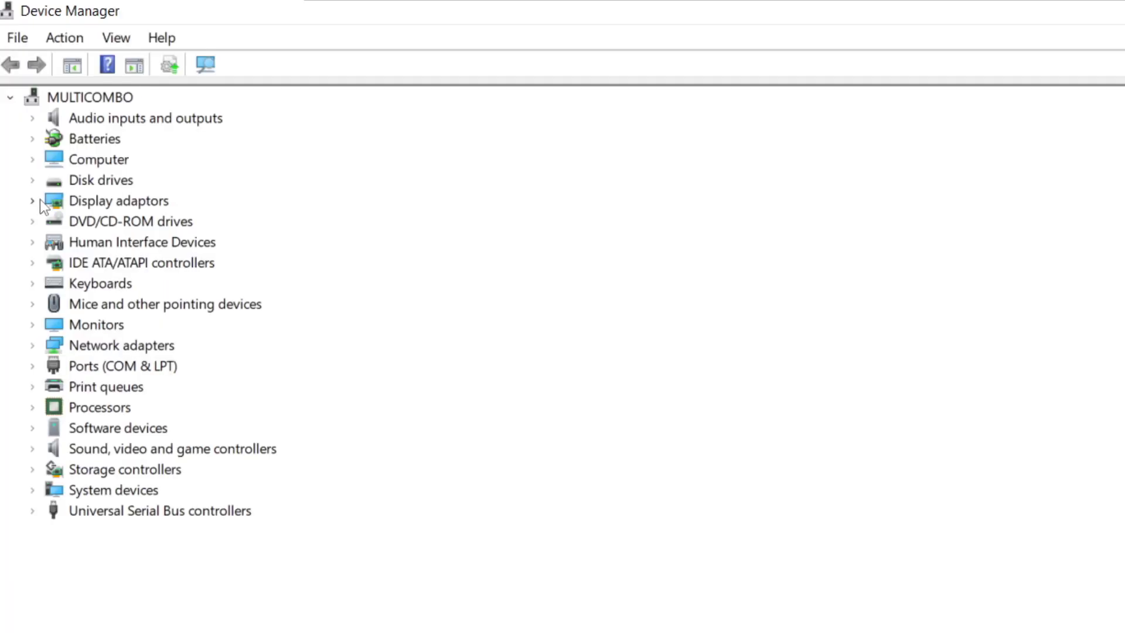
click(81, 201)
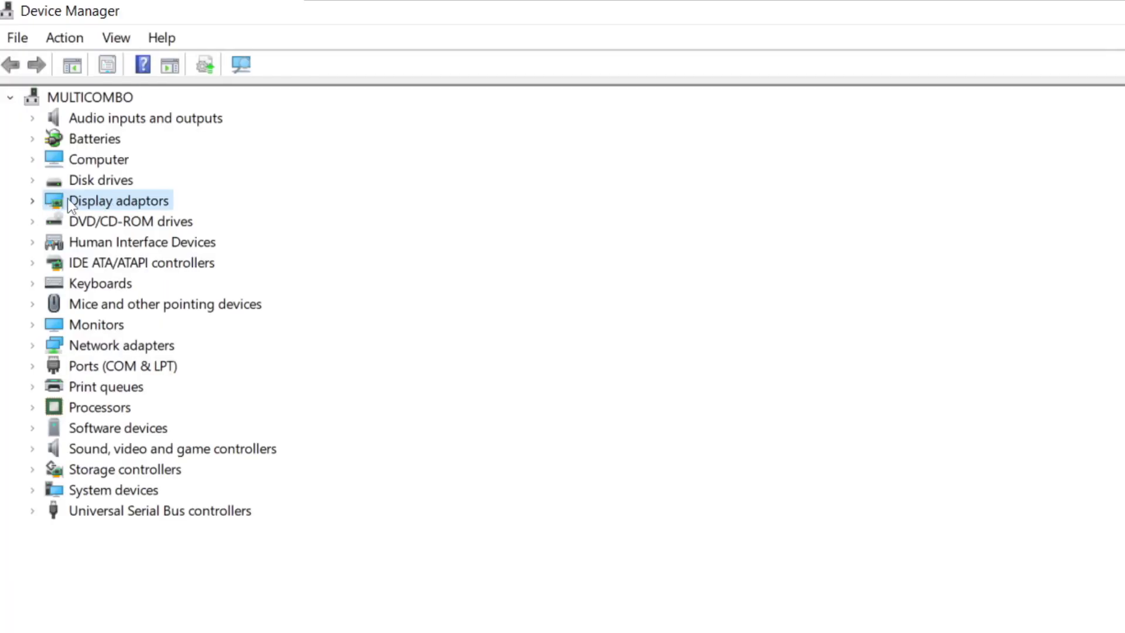
click(32, 201)
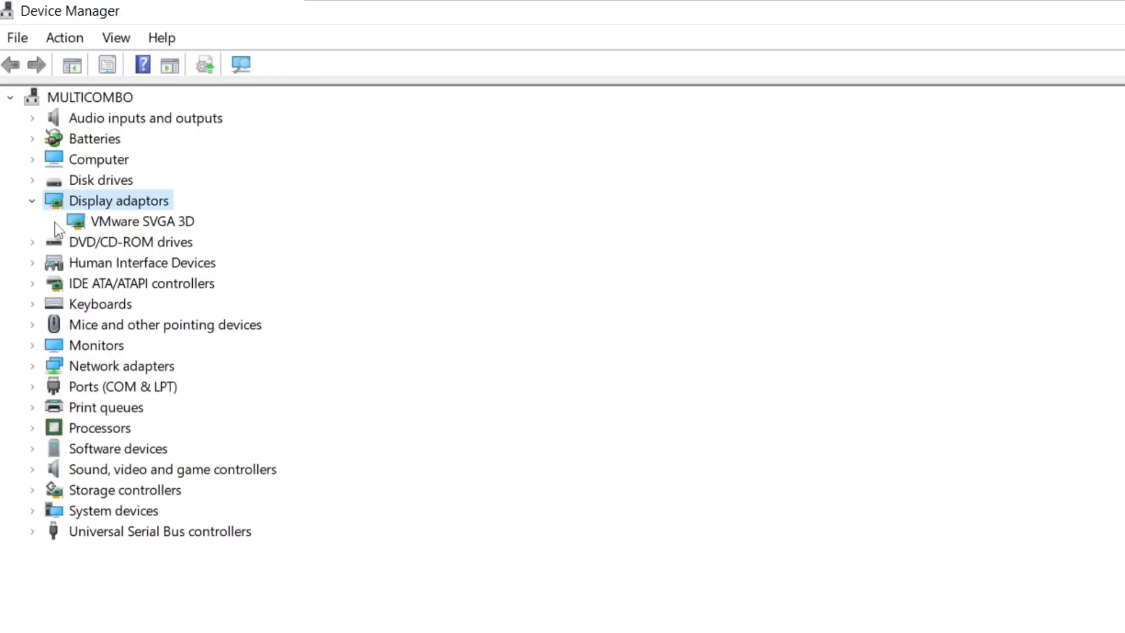
click(83, 221)
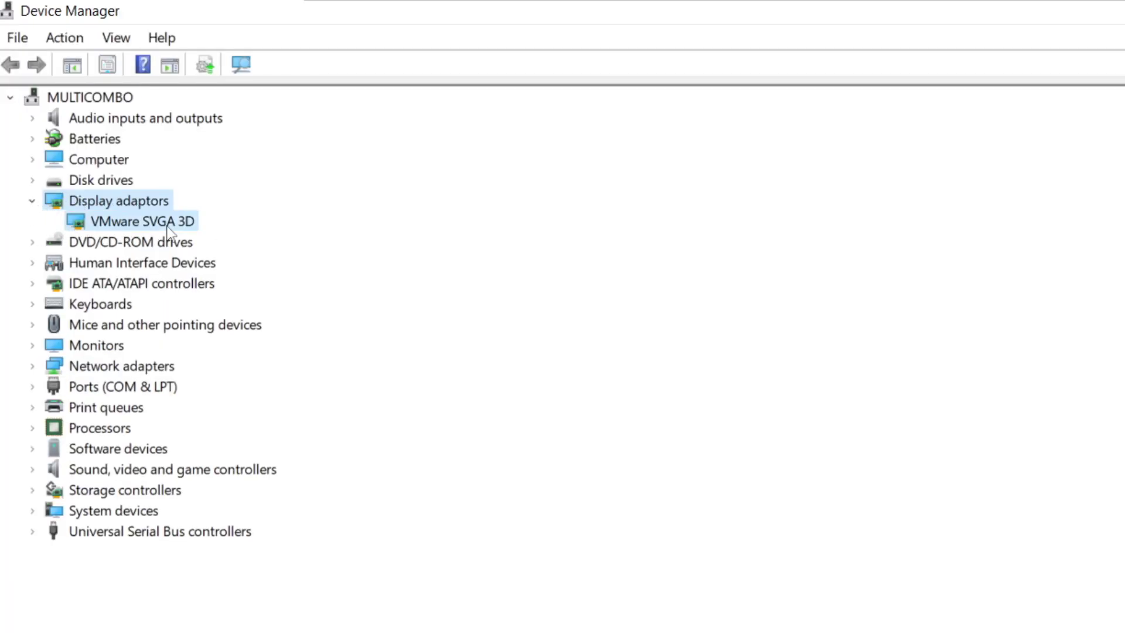
right_click(121, 225)
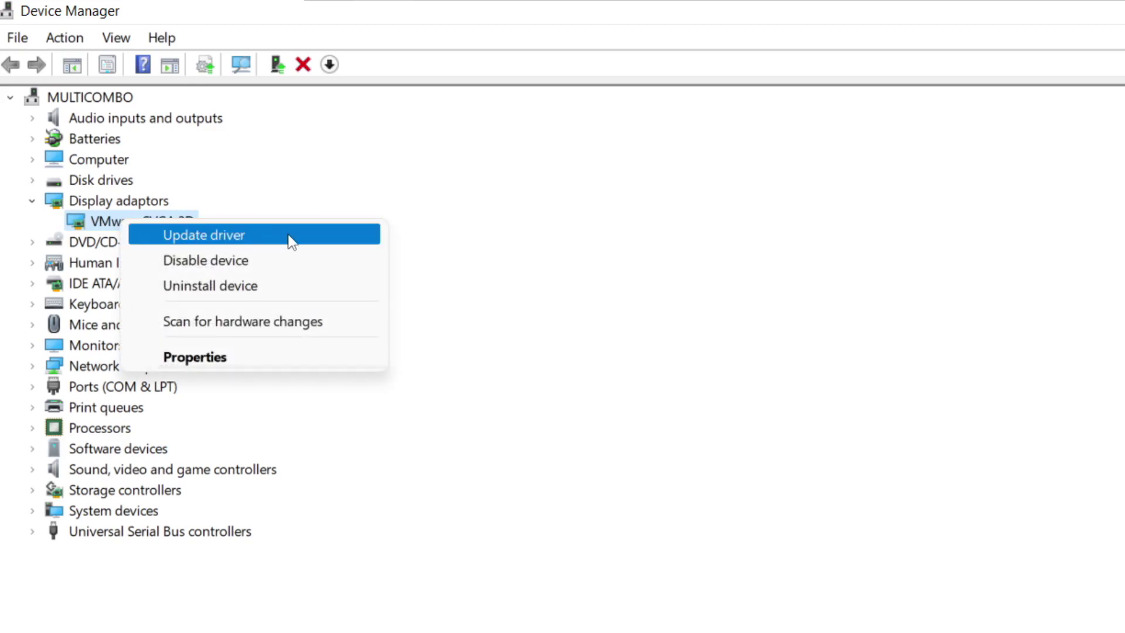
click(256, 236)
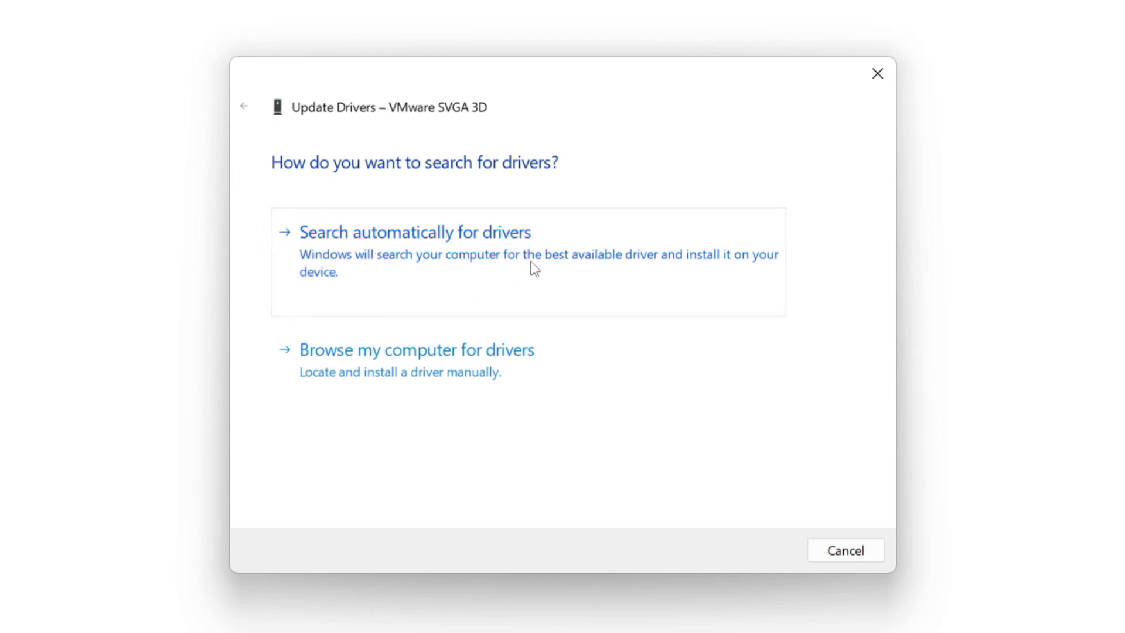
click(492, 259)
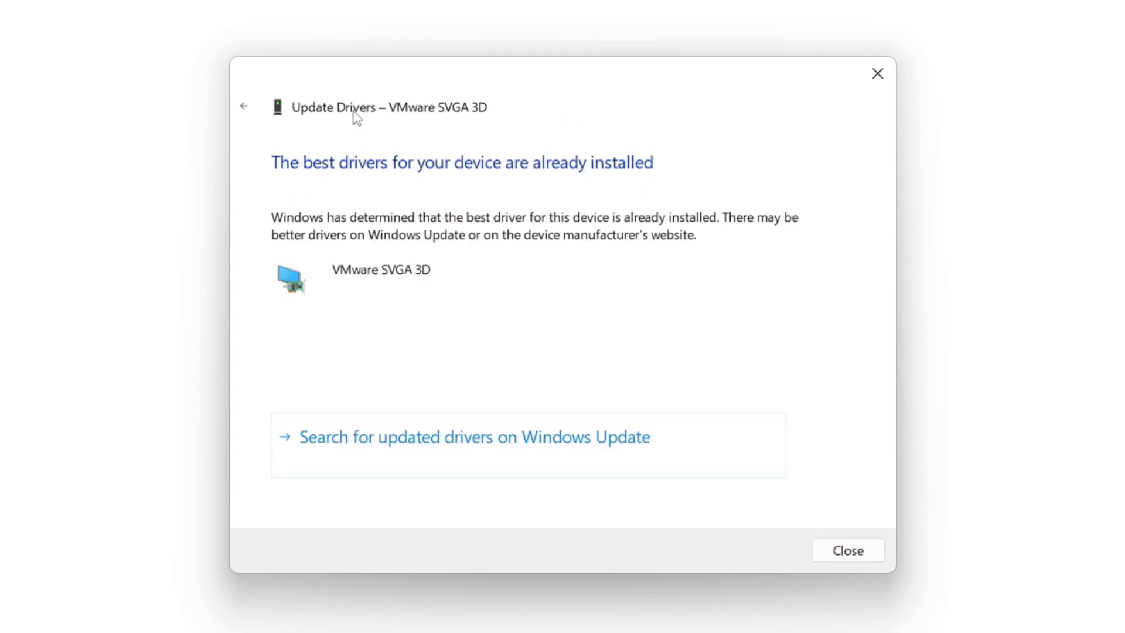
Step: Search automatically for a newer High Definition Audio Device driver and close the result
click(841, 552)
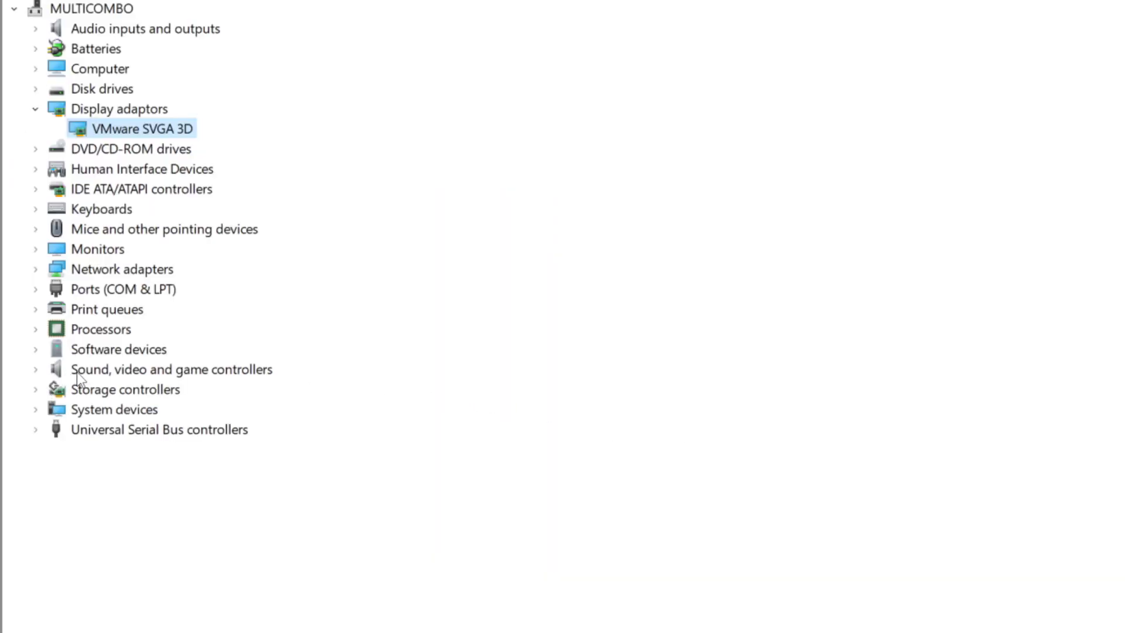
click(167, 374)
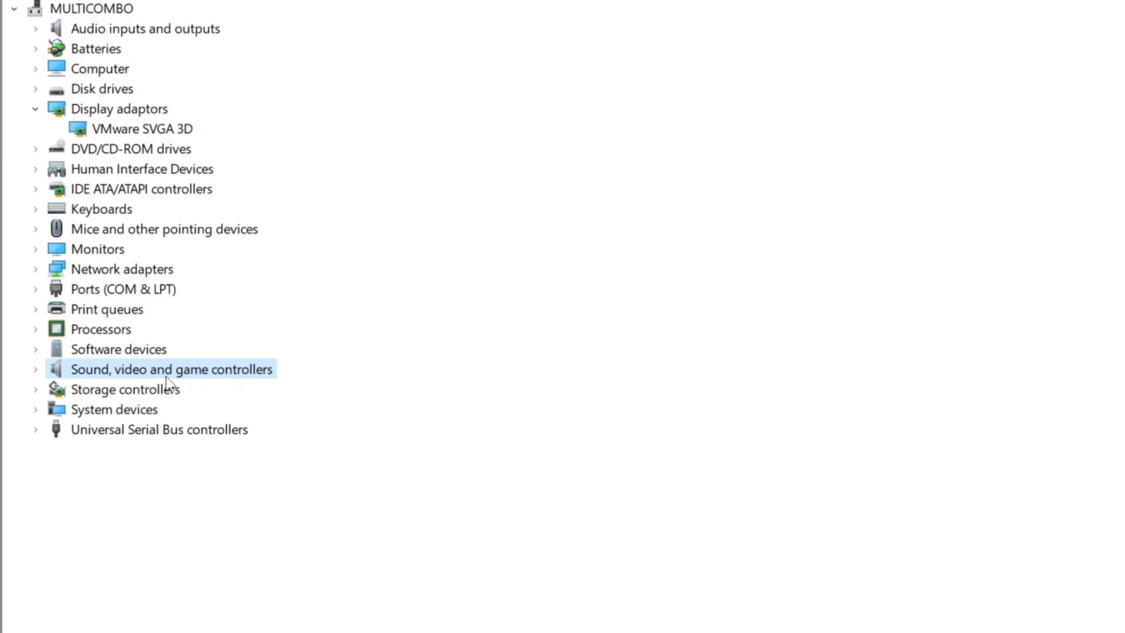
click(35, 370)
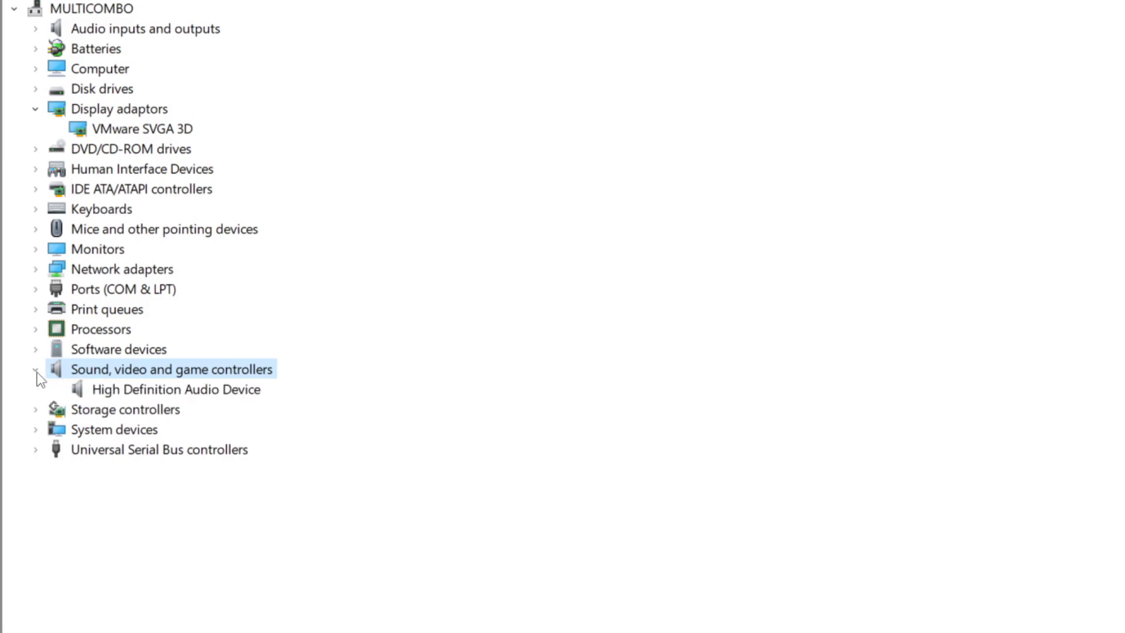
click(161, 394)
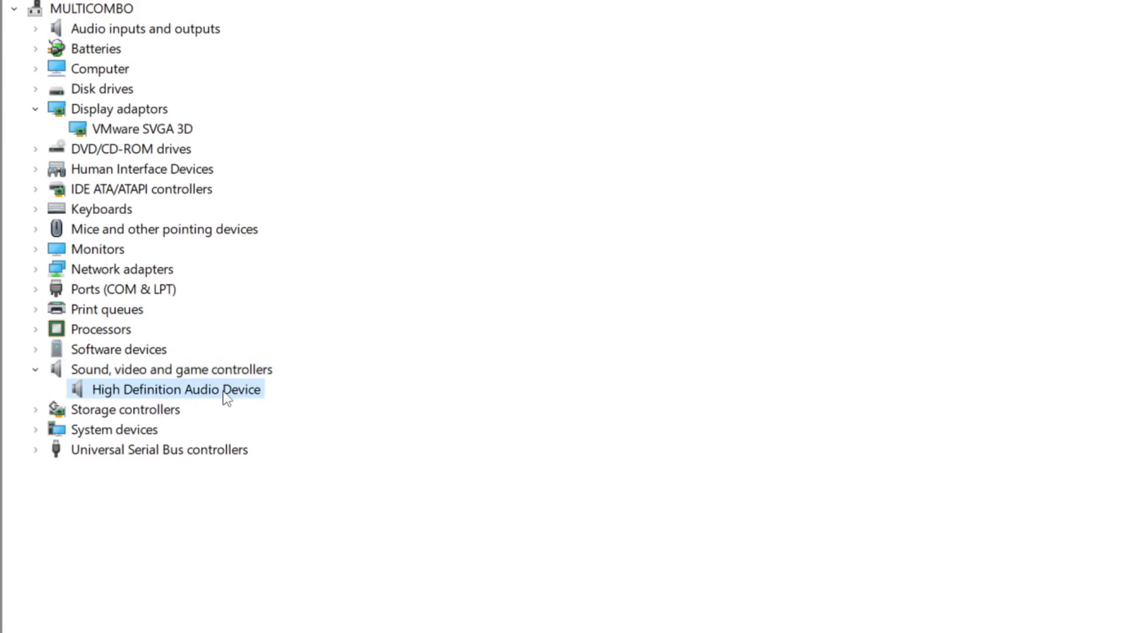
right_click(166, 395)
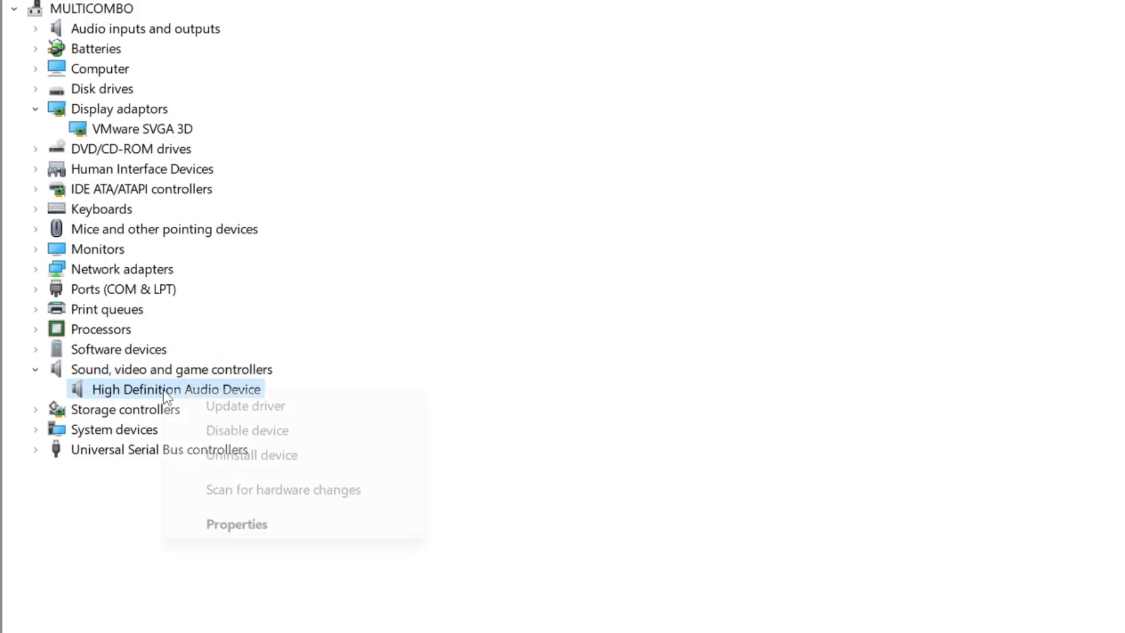
click(335, 413)
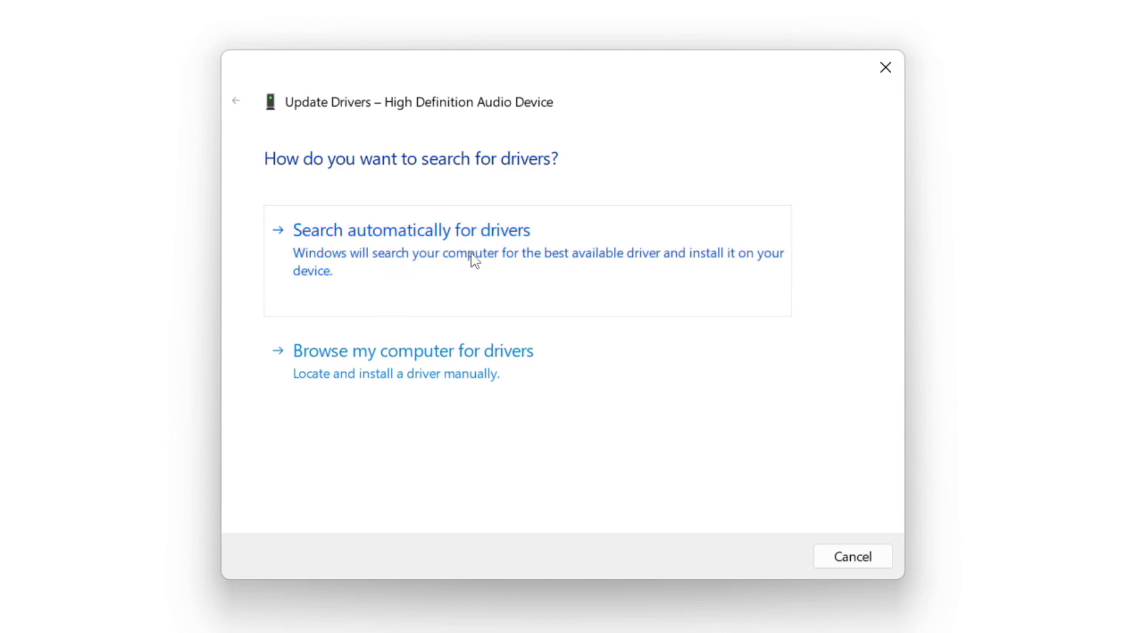
click(451, 259)
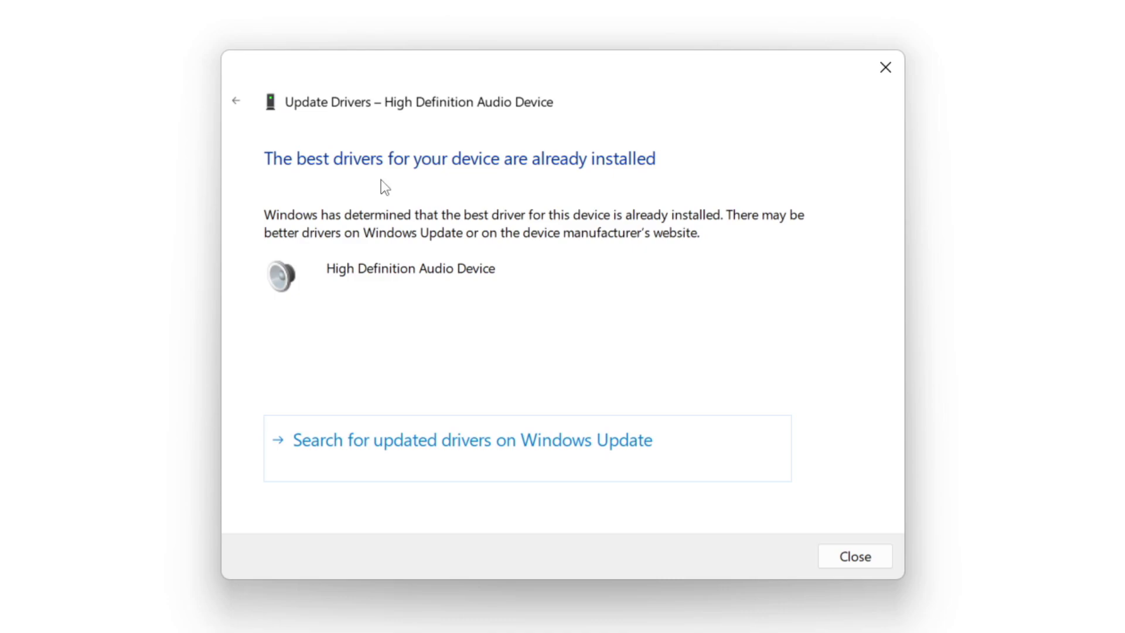
click(857, 556)
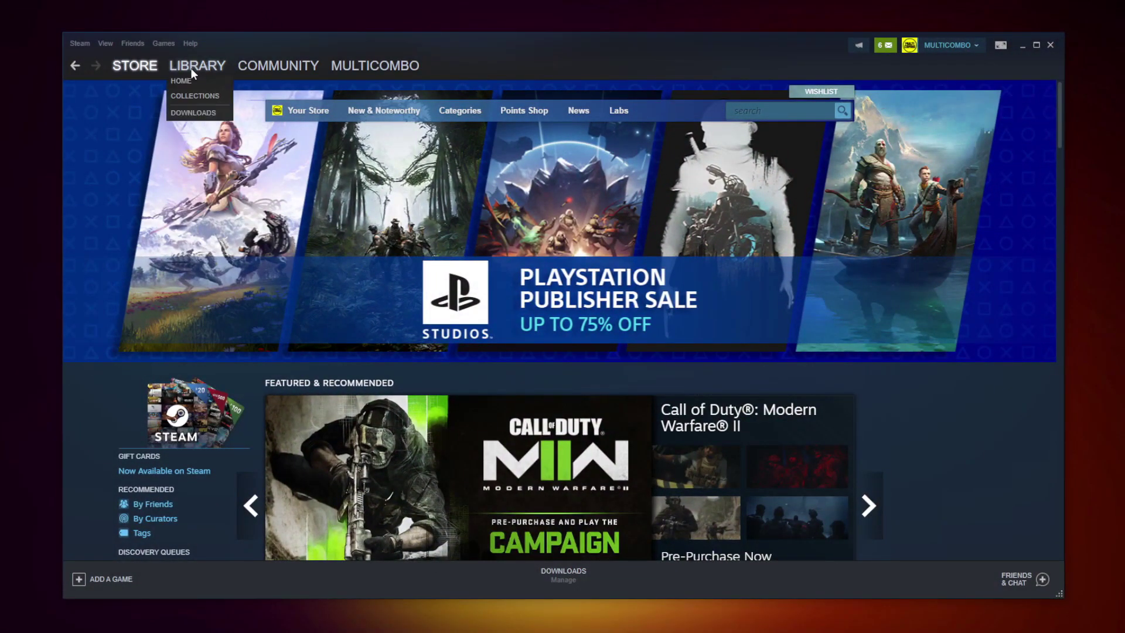
Step: Verify the NOT WORKING GAME's files from its Steam Properties Local Files settings
click(195, 68)
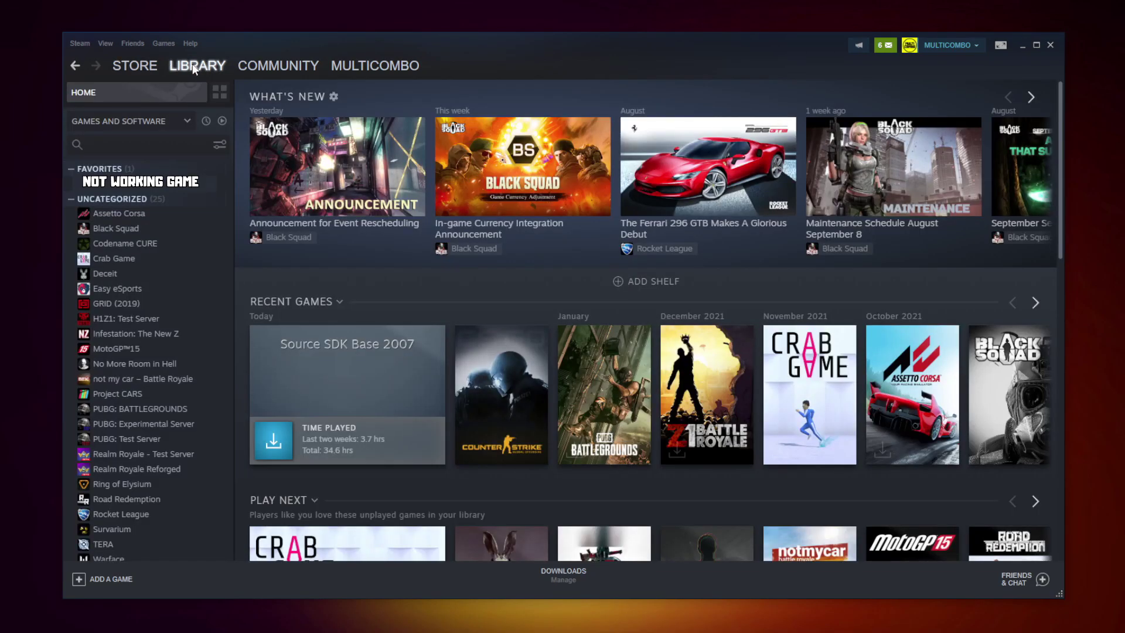
right_click(211, 185)
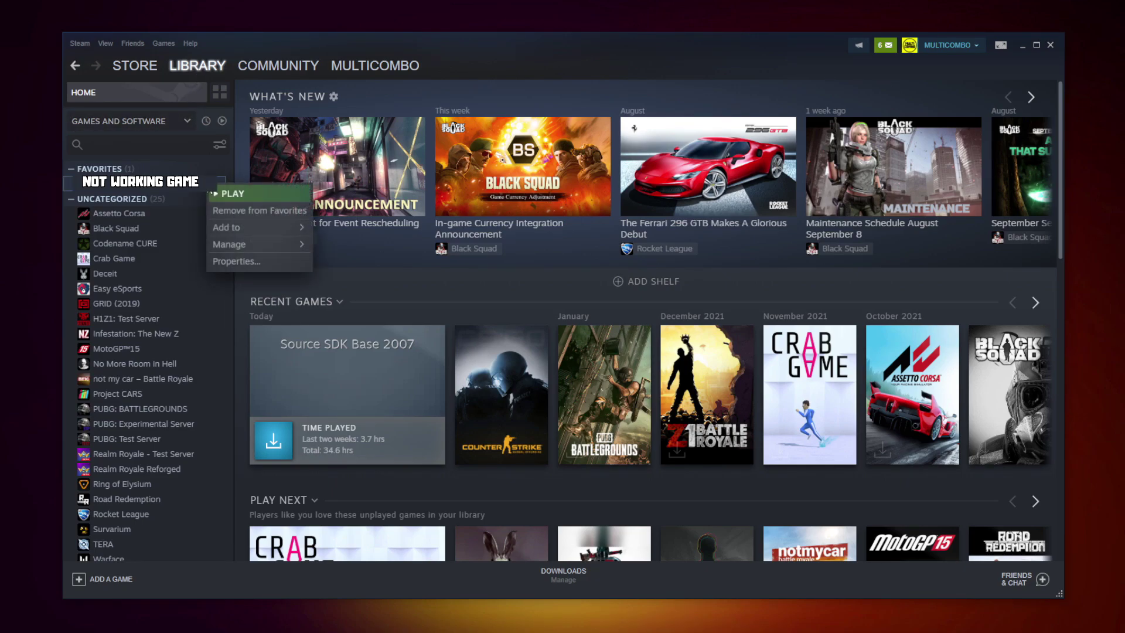
click(251, 262)
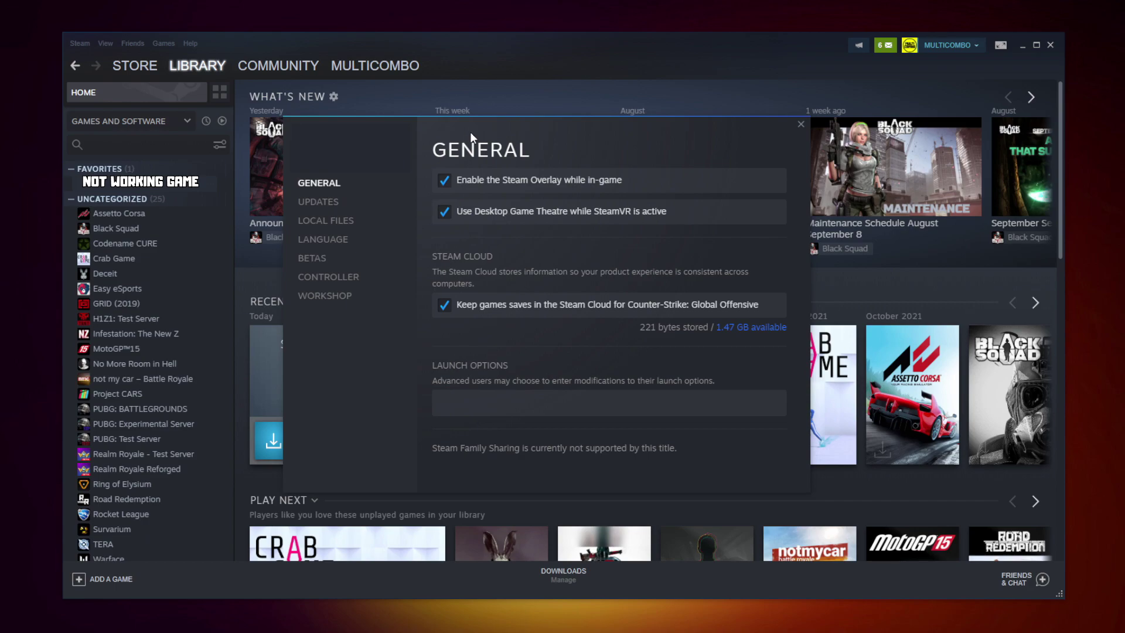
click(330, 225)
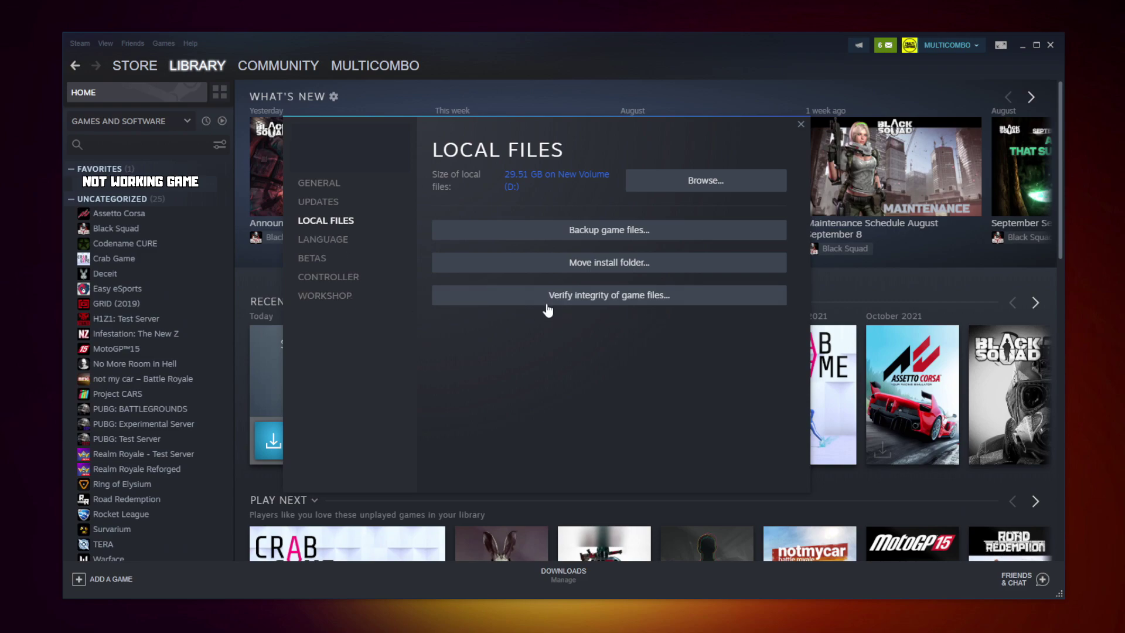
click(614, 301)
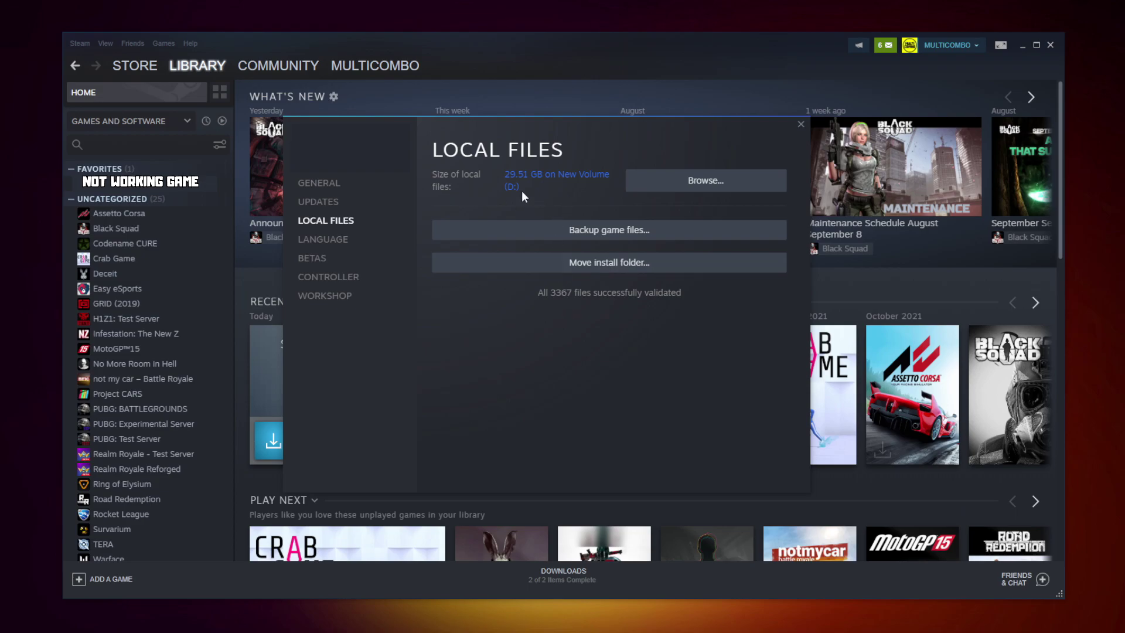
Step: Set the NOT WORKING GAME executable to Windows 8 compatibility mode as administrator, and apply
click(732, 188)
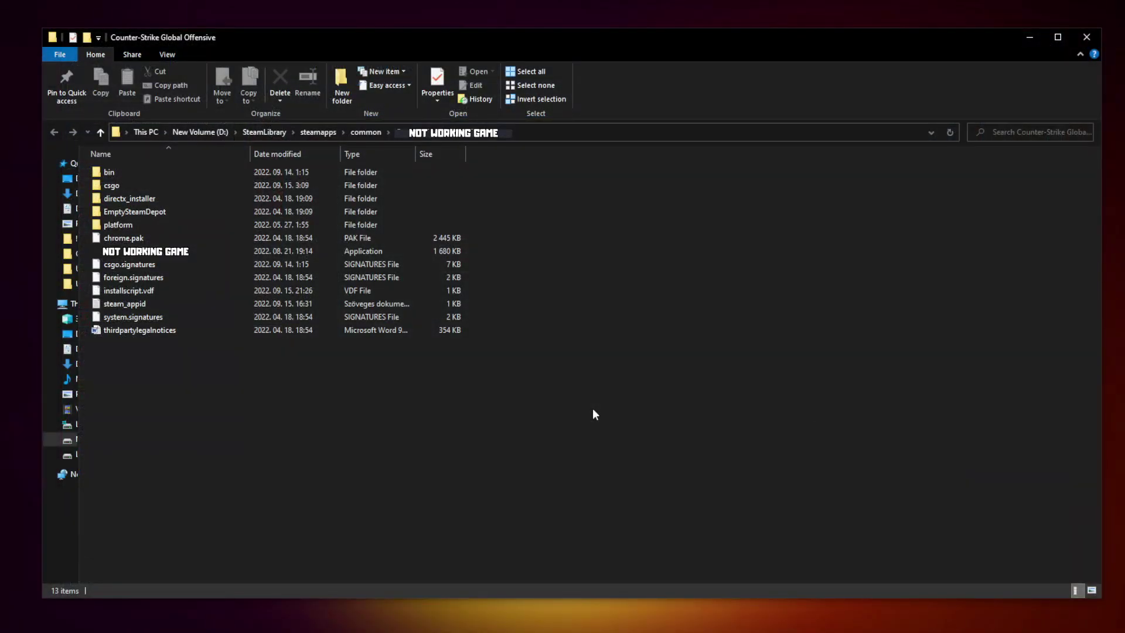
click(155, 256)
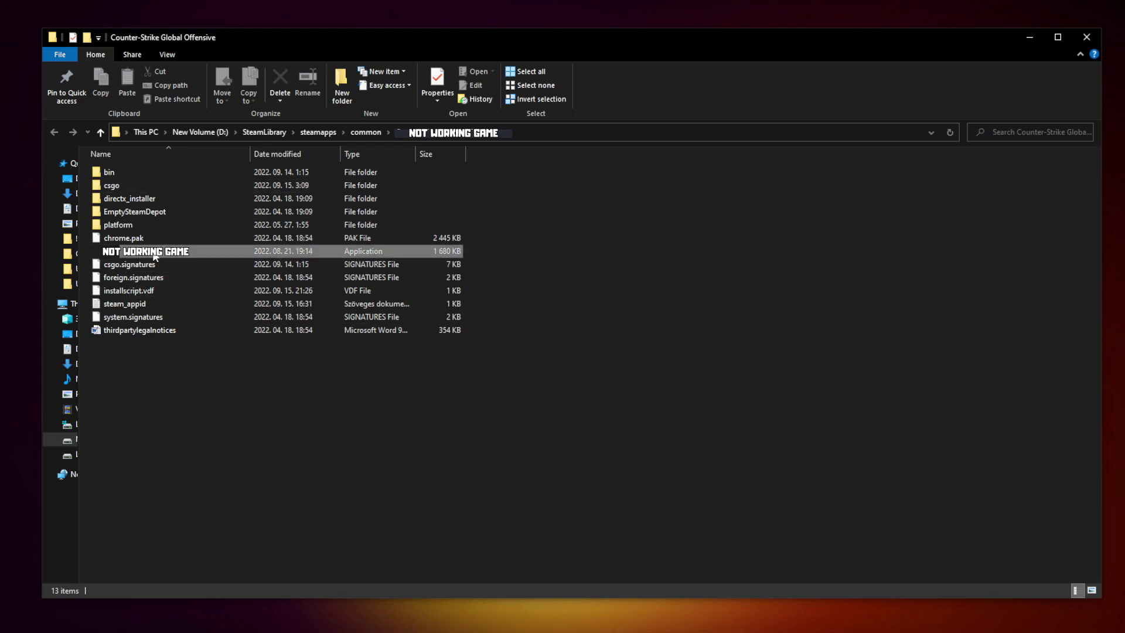
right_click(225, 252)
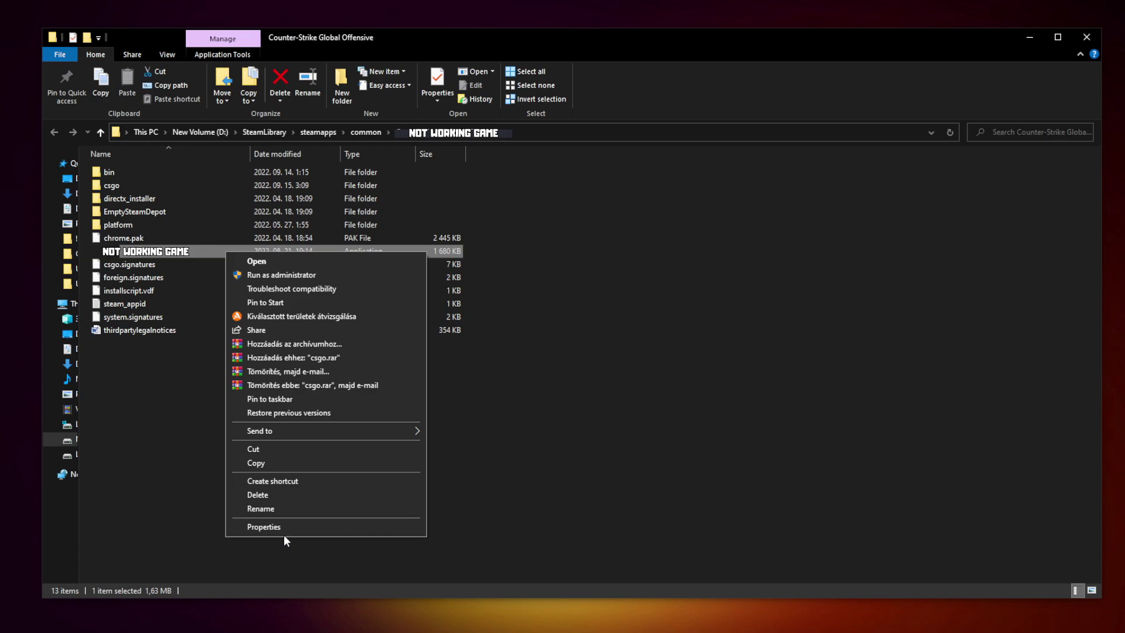
click(326, 527)
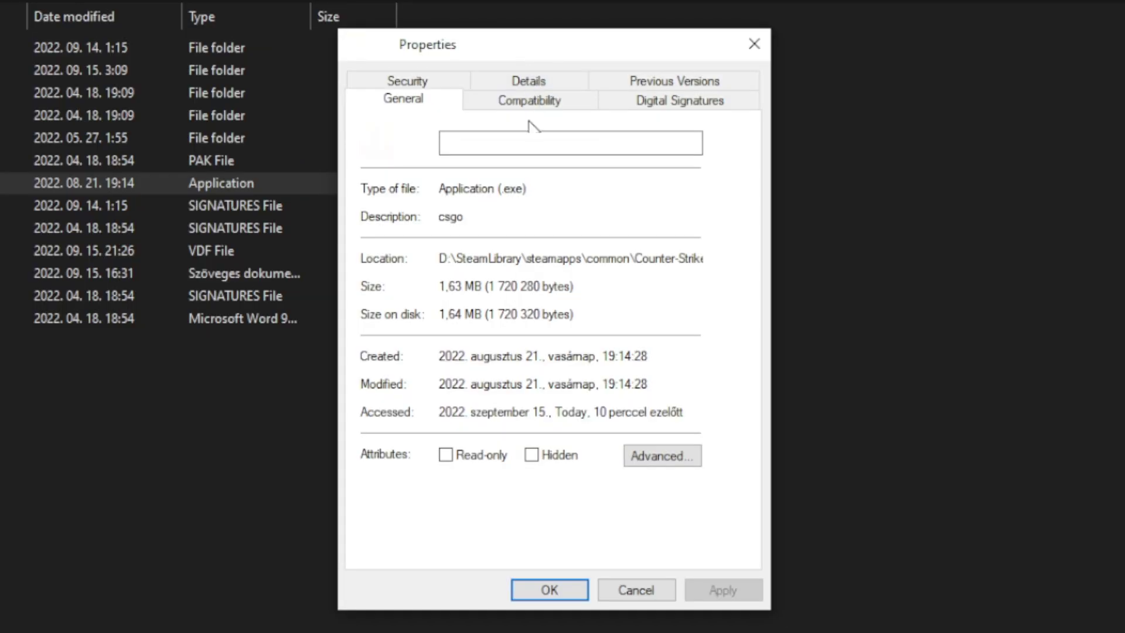
click(543, 110)
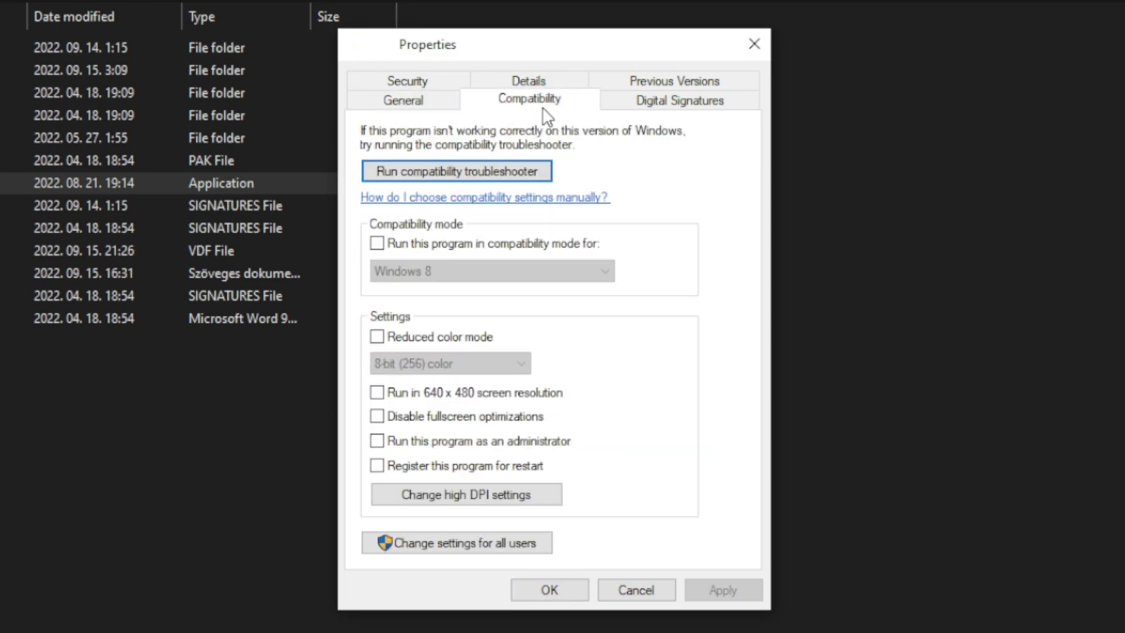
click(388, 246)
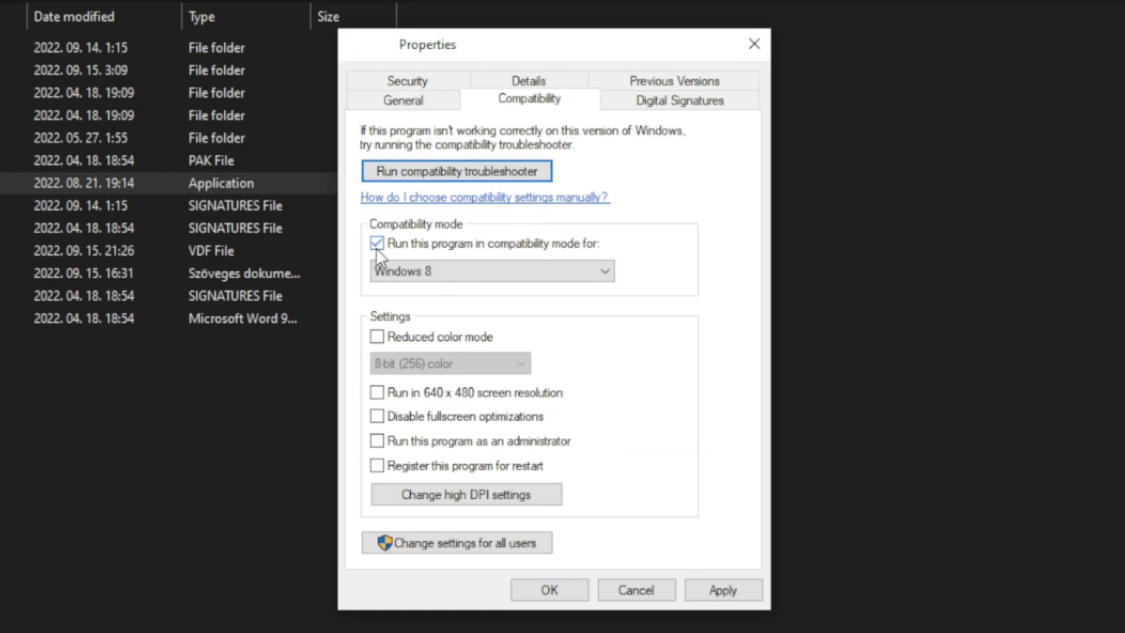
click(435, 265)
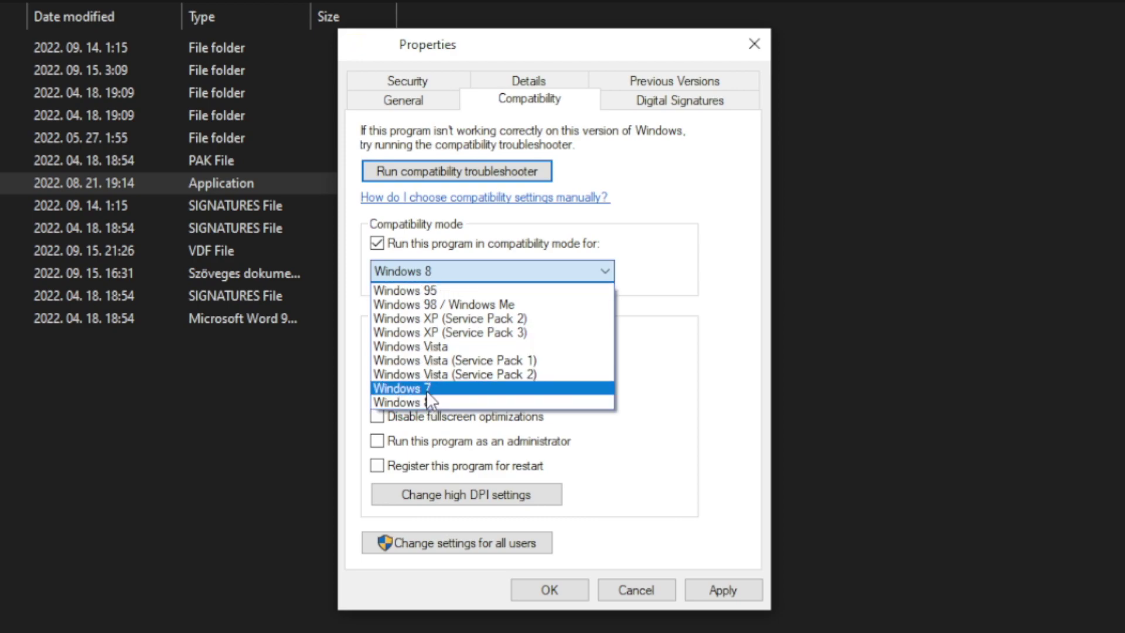
click(435, 404)
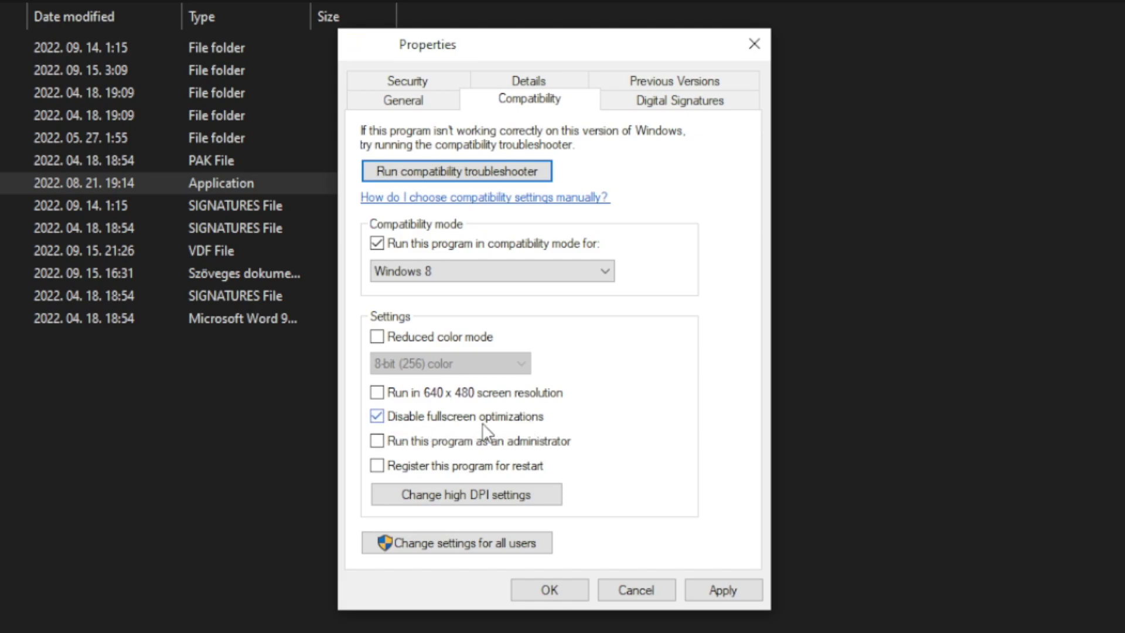
click(540, 443)
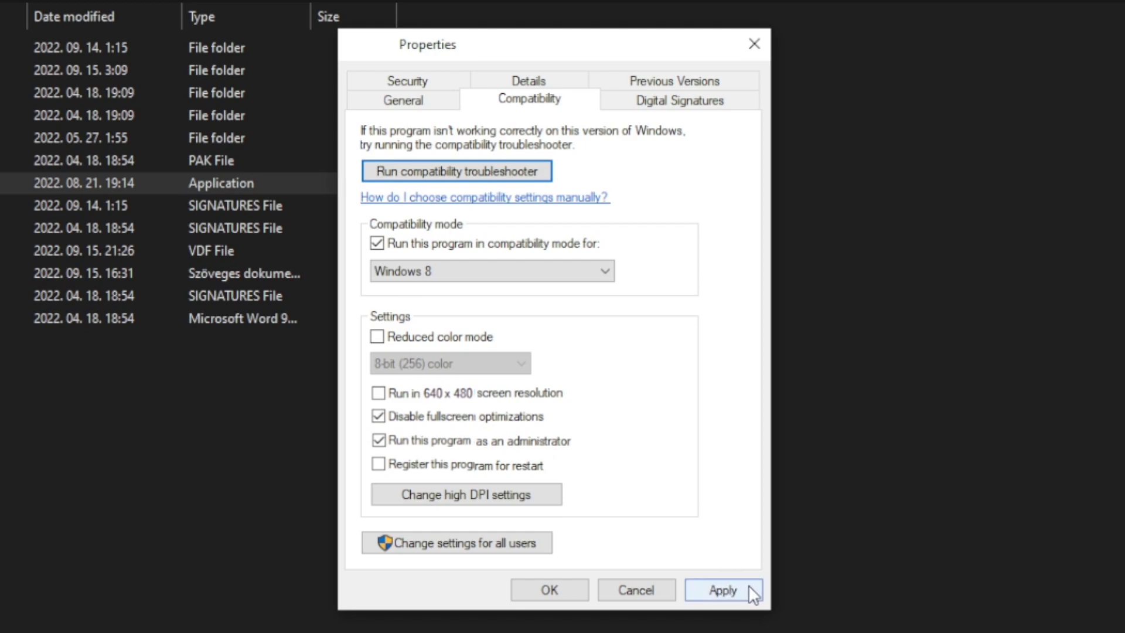
click(727, 592)
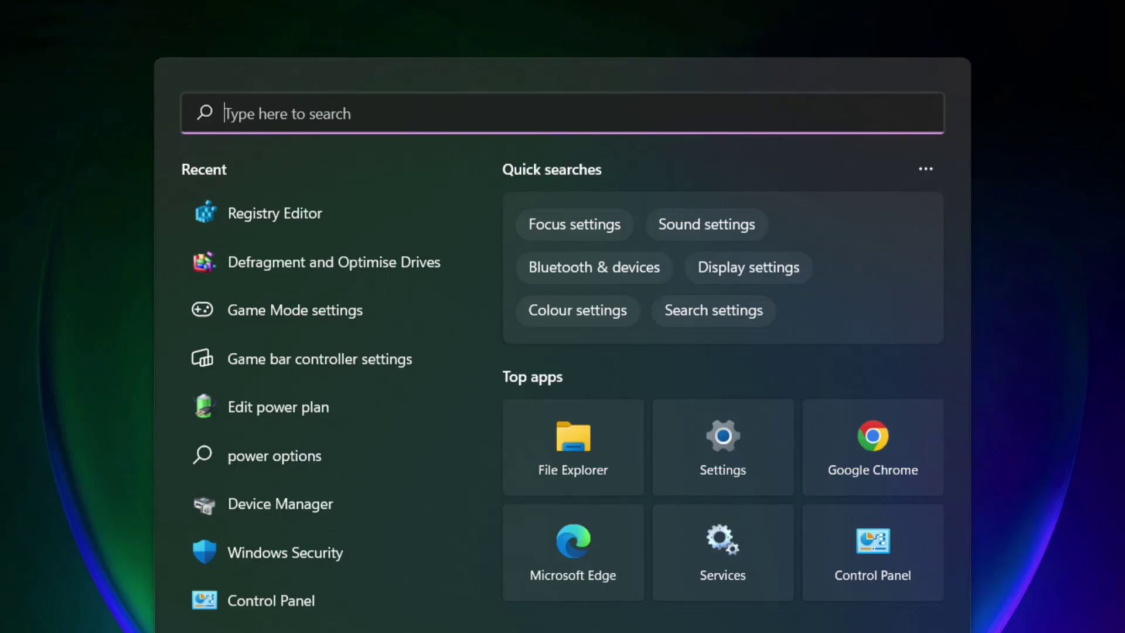
Step: Search 'updates', run a Windows Update check, then close Settings
text(updates)
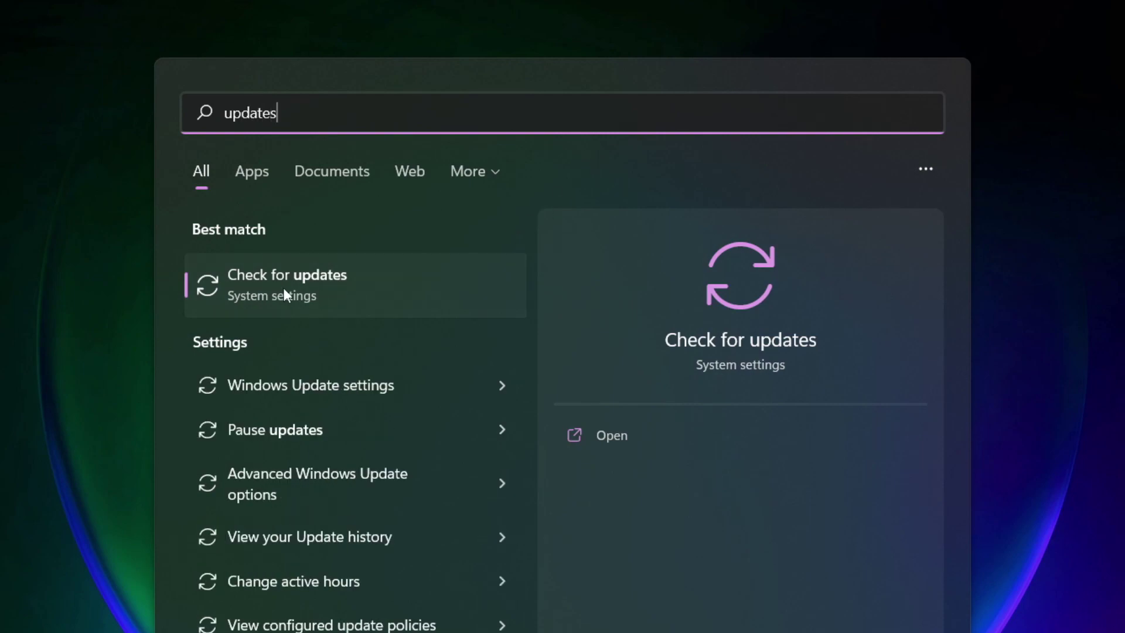
click(341, 291)
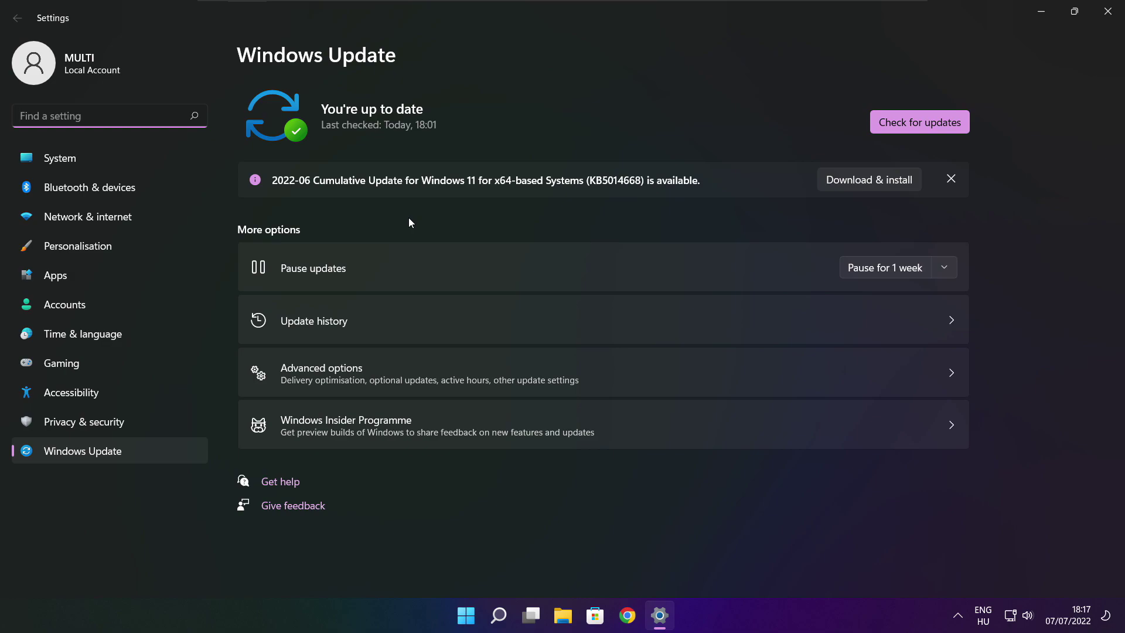
click(919, 122)
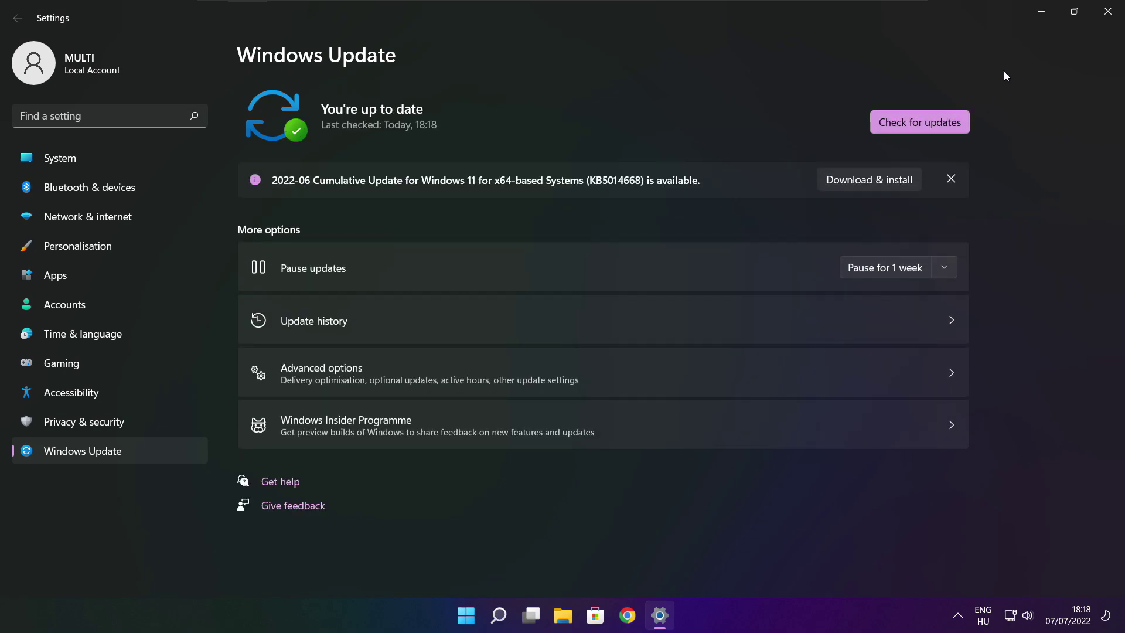
click(1105, 16)
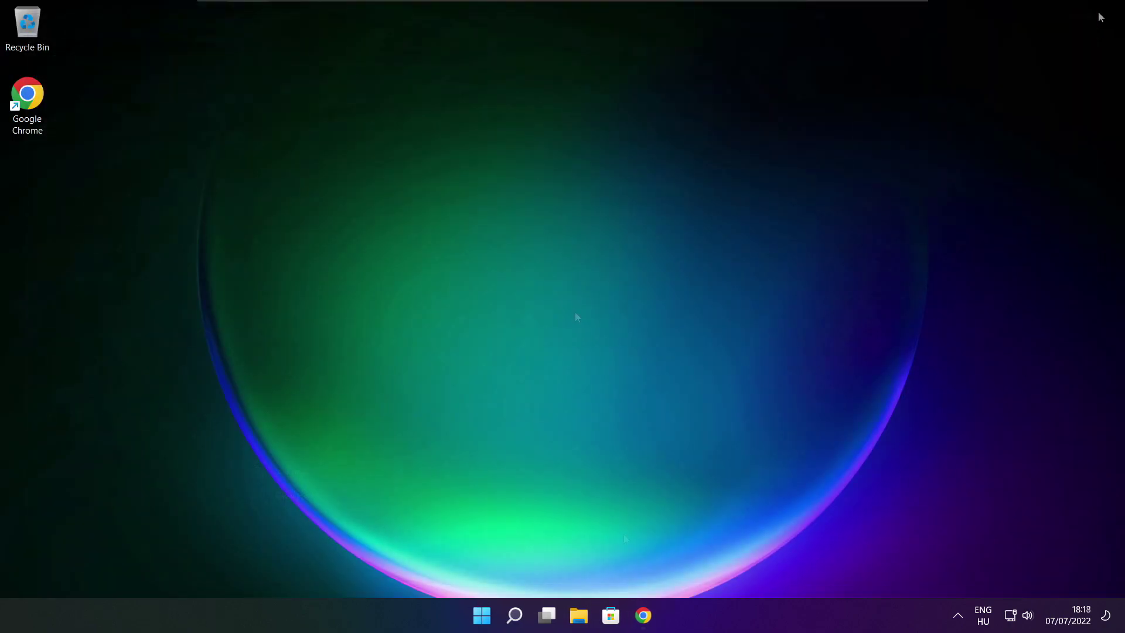
Step: Bring back the DirectX End-User Runtime Web Installer download page in the browser
click(648, 622)
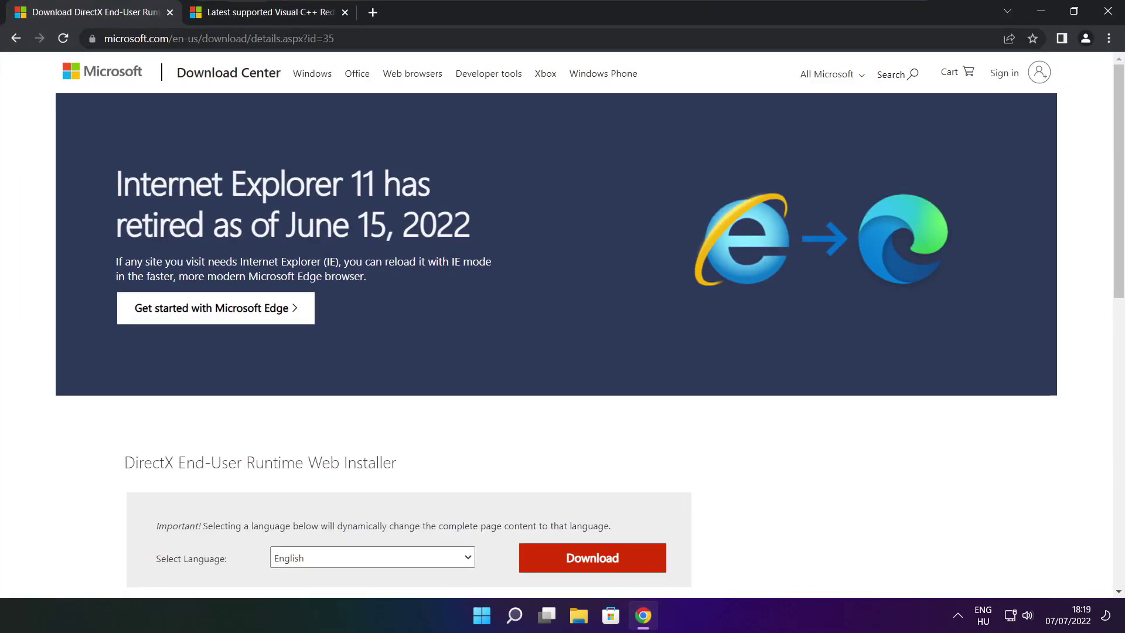
mouse_move(335, 38)
mouse_down()
mouse_move(103, 38)
mouse_move(335, 38)
mouse_up()
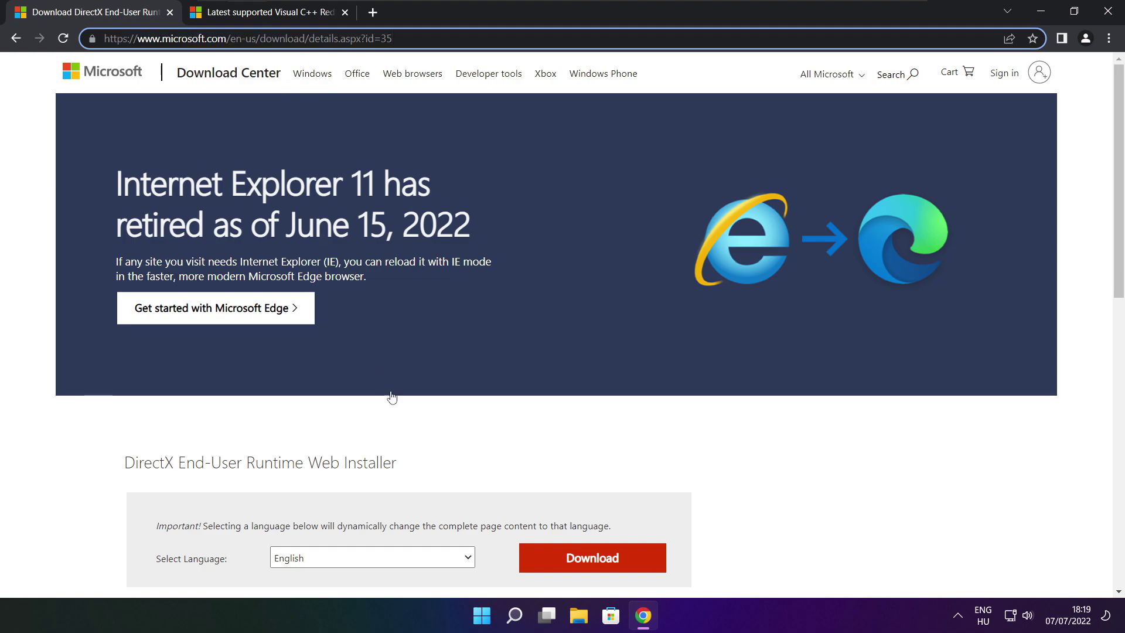
click(405, 426)
scroll(1109, 169, down, 4)
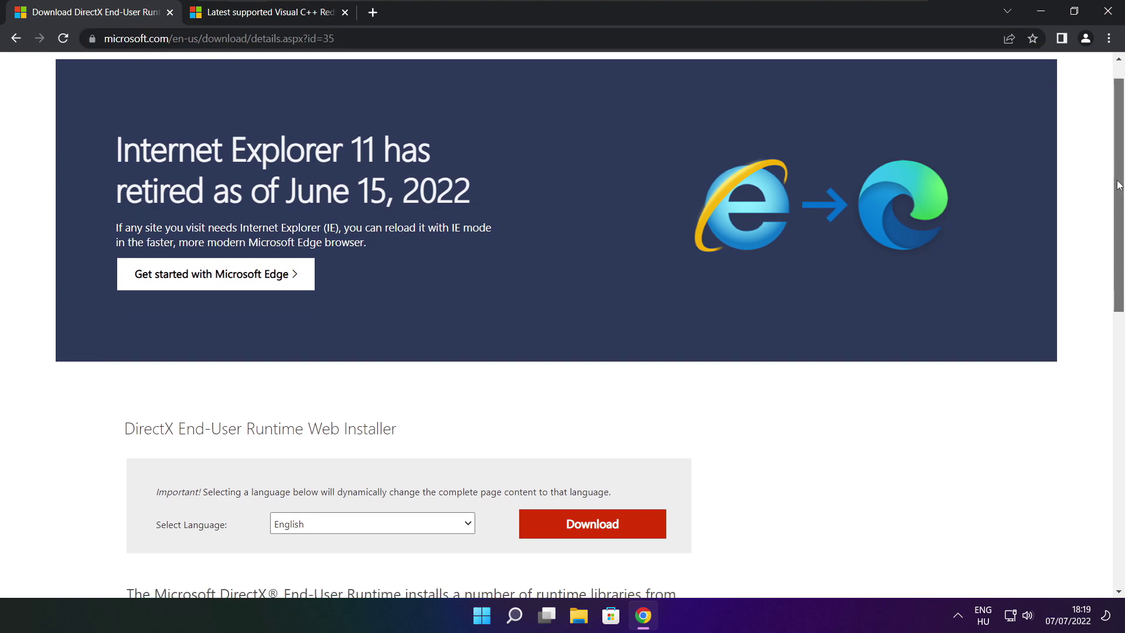
drag(415, 243, 94, 245)
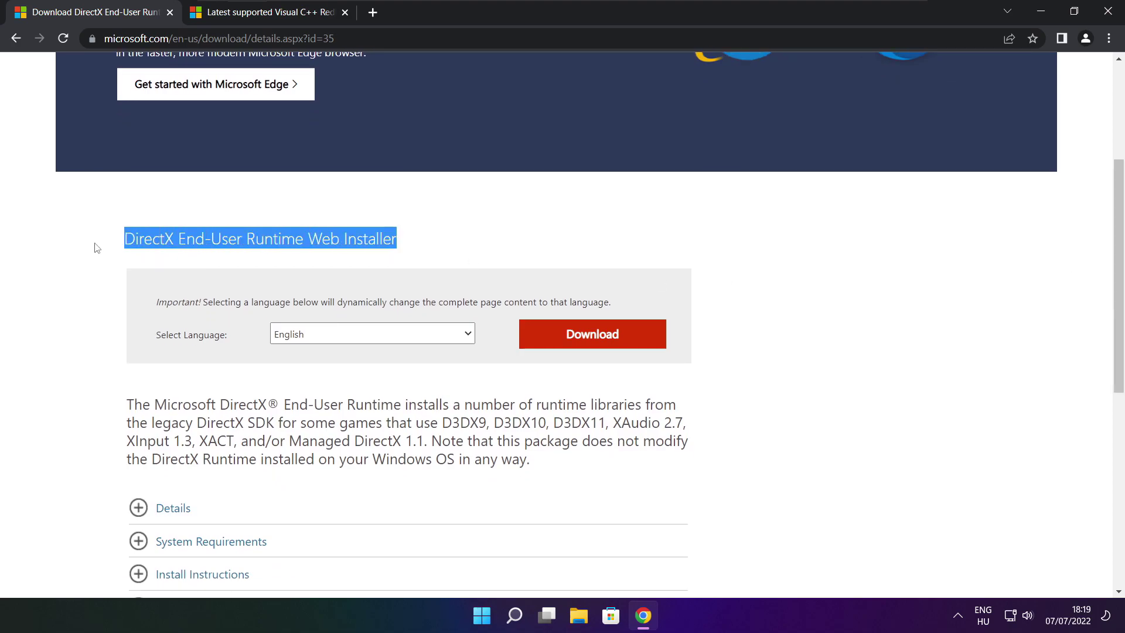
click(436, 249)
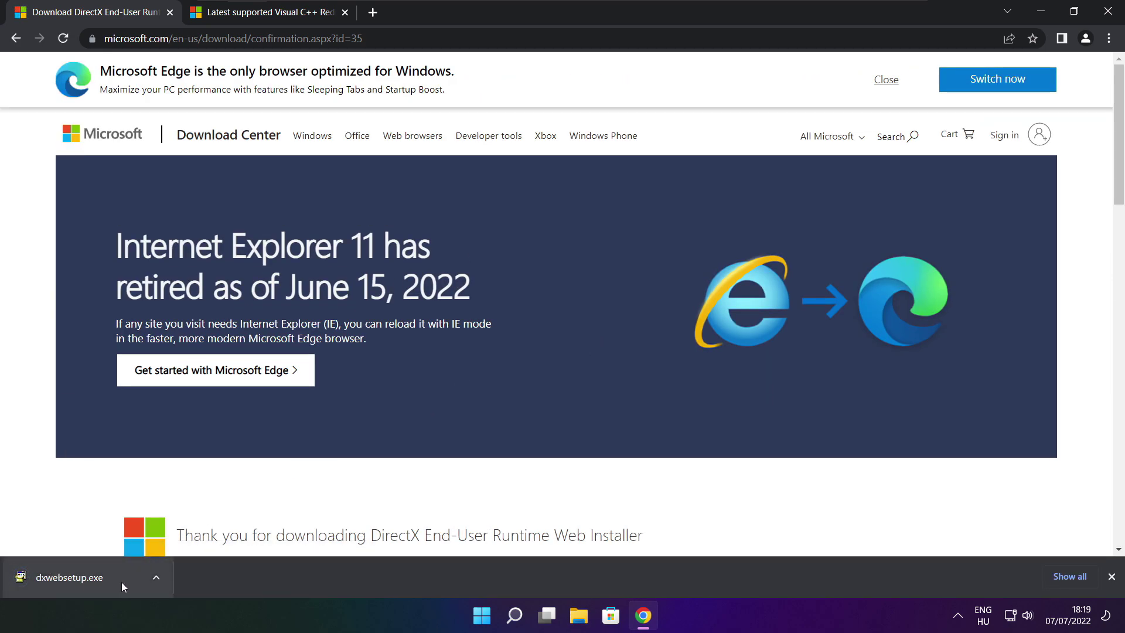
Step: Run dxwebsetup.exe, accept the license, decline the Bing Bar, and complete the DirectX installation
click(106, 577)
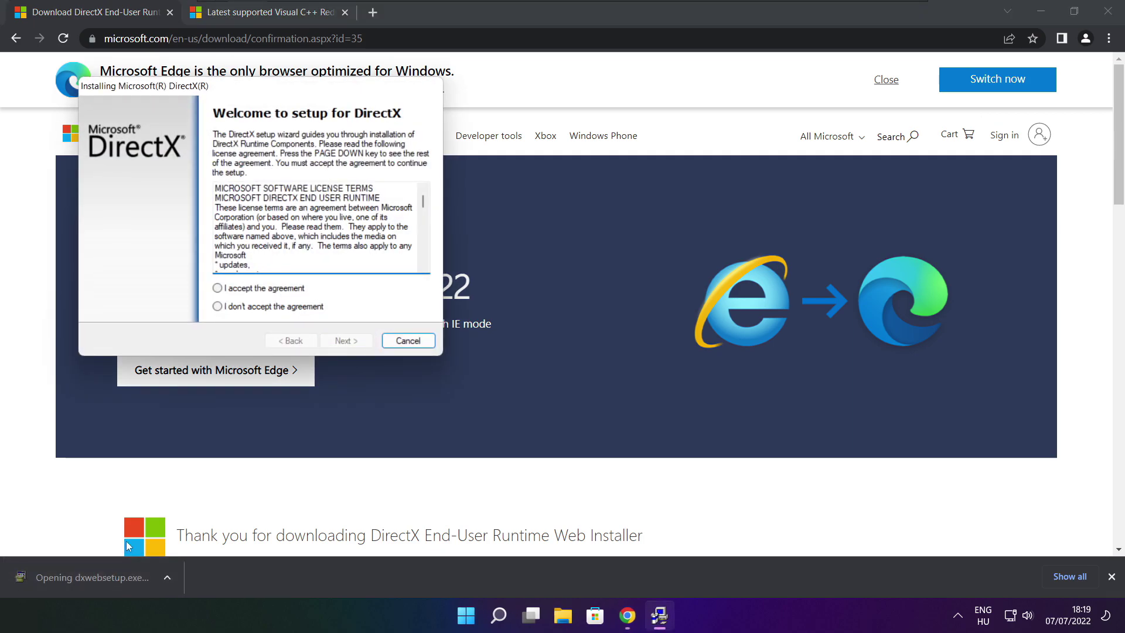
drag(241, 93, 536, 170)
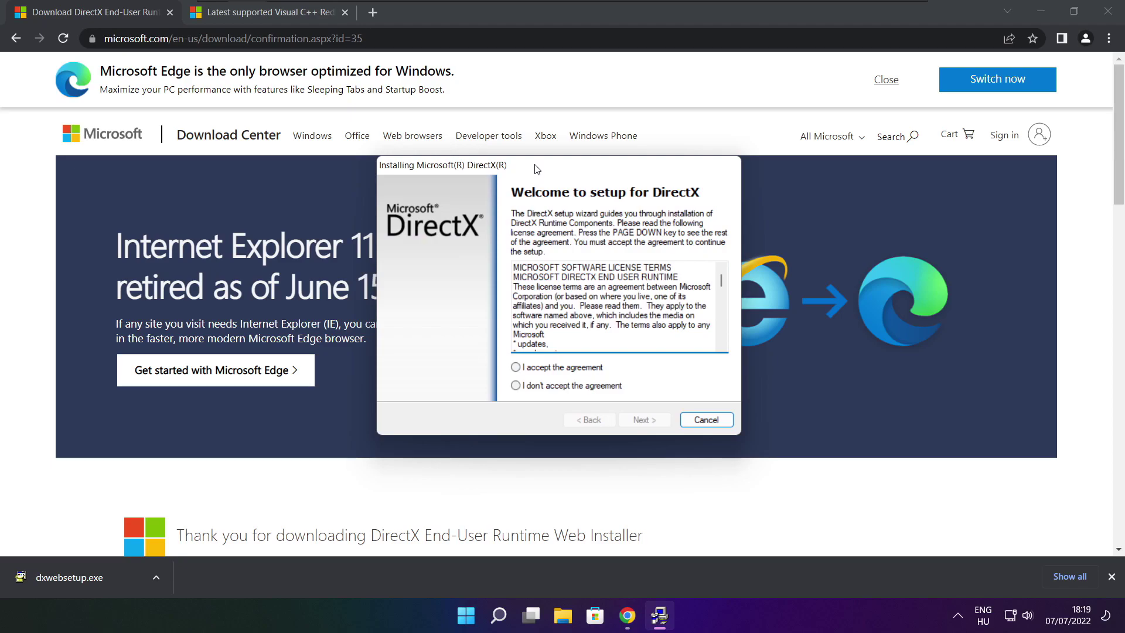
drag(721, 280, 721, 333)
click(537, 368)
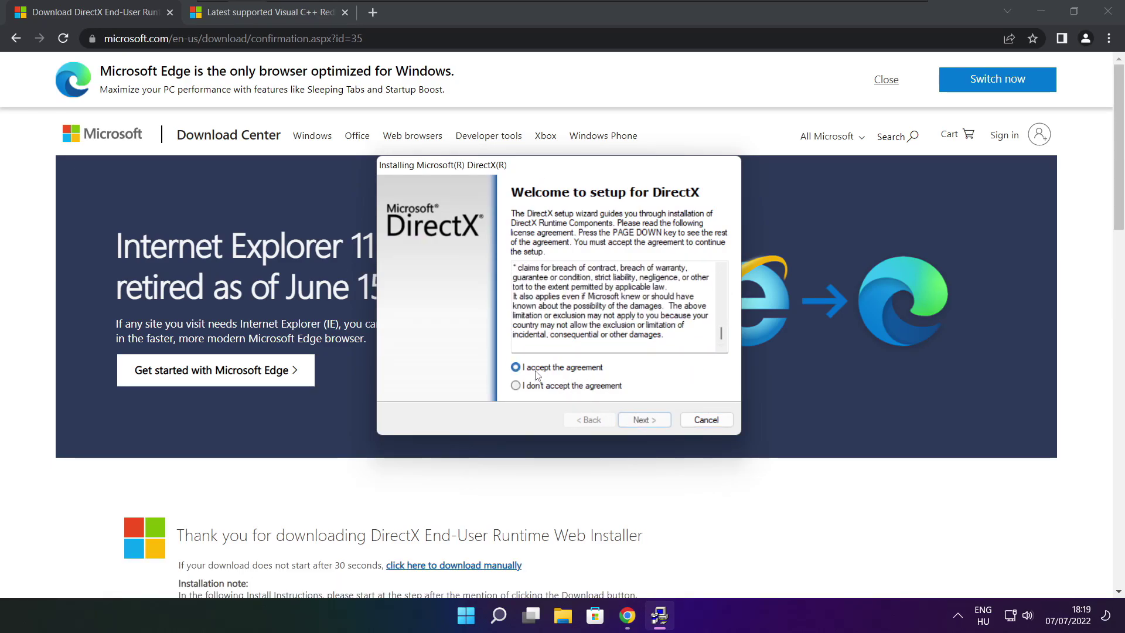
click(639, 417)
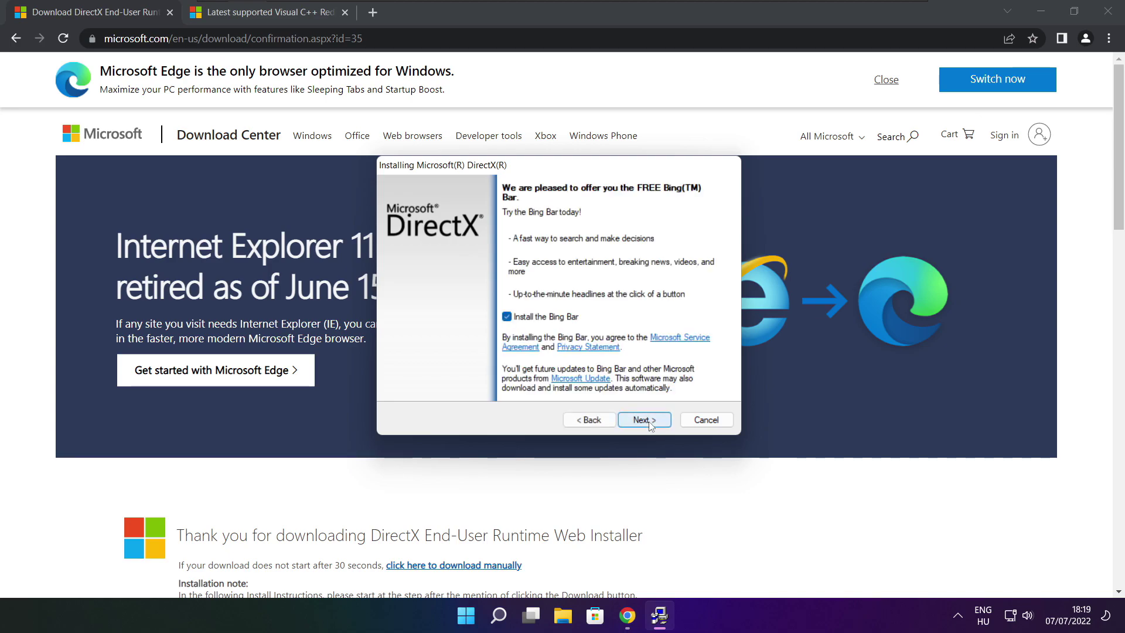
click(507, 317)
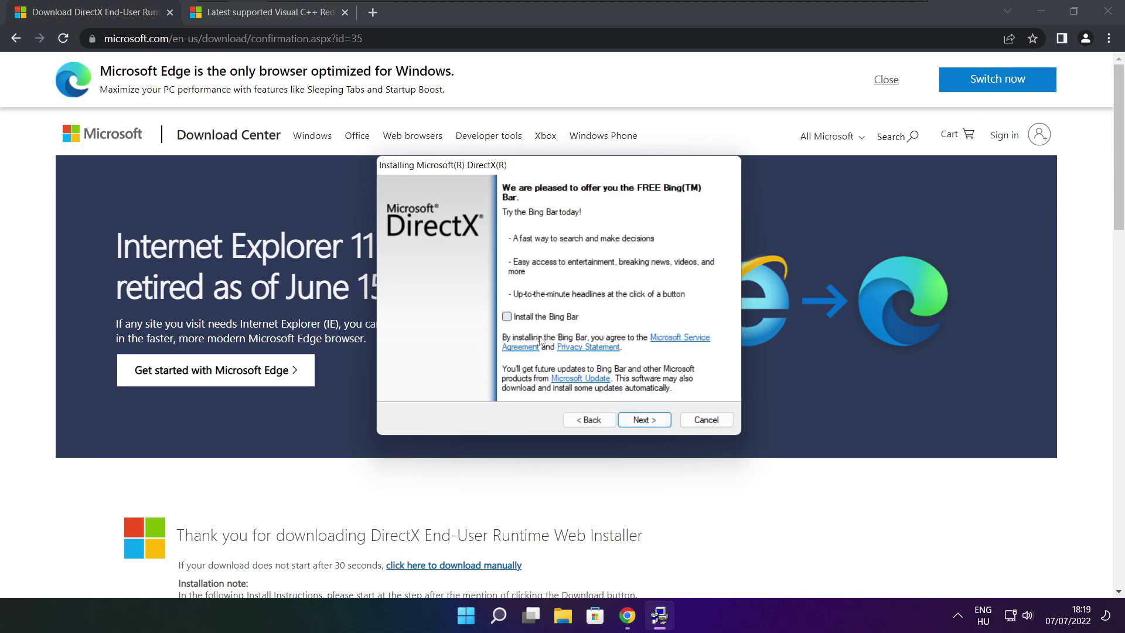
click(654, 423)
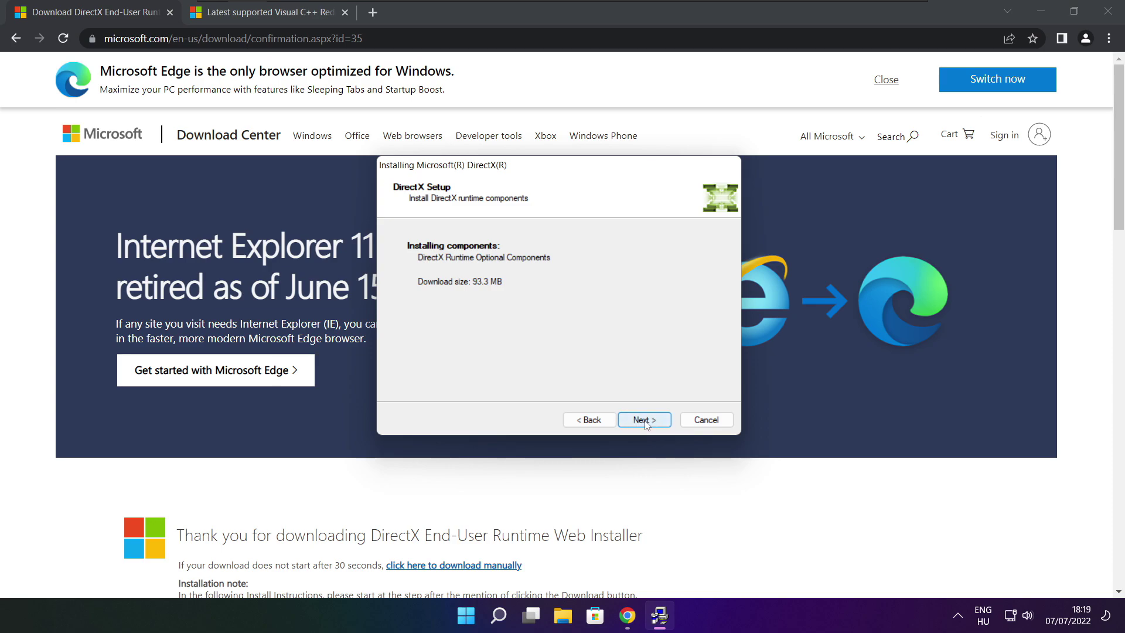
click(644, 420)
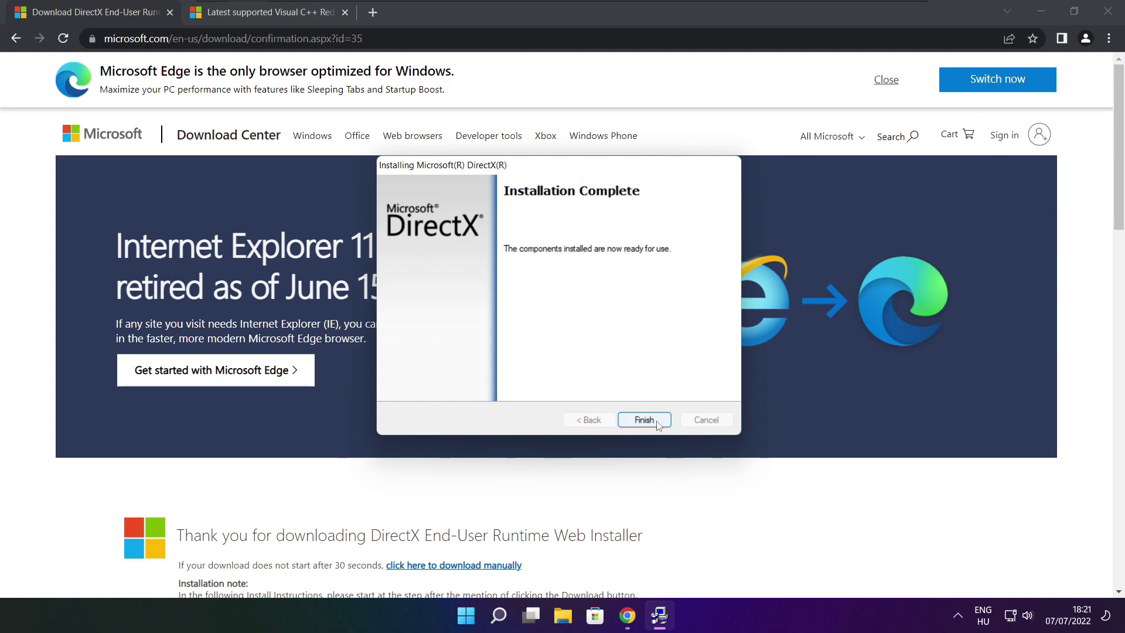
click(644, 420)
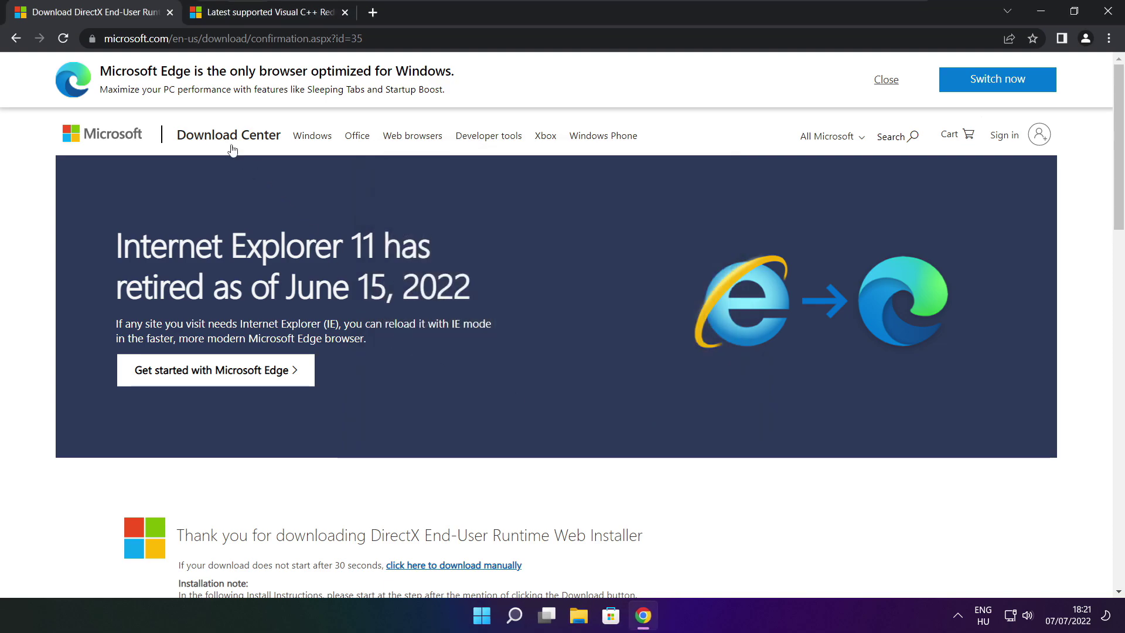
Step: Close the DirectX tab and scroll to the Visual C++ redistributable download table
click(170, 12)
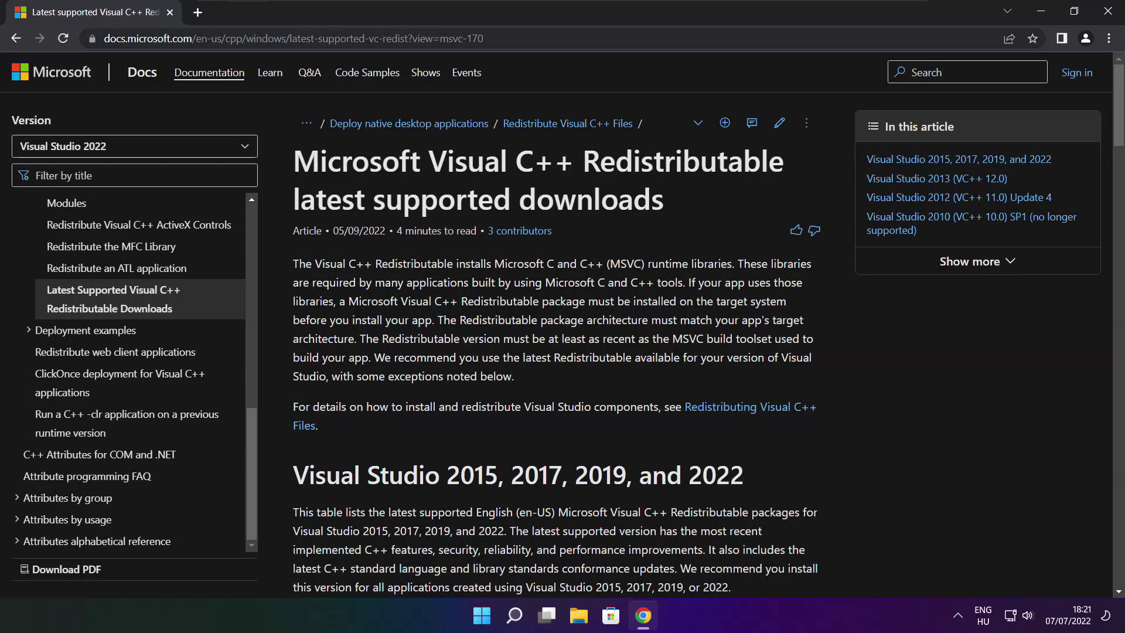
key(ctrl+l)
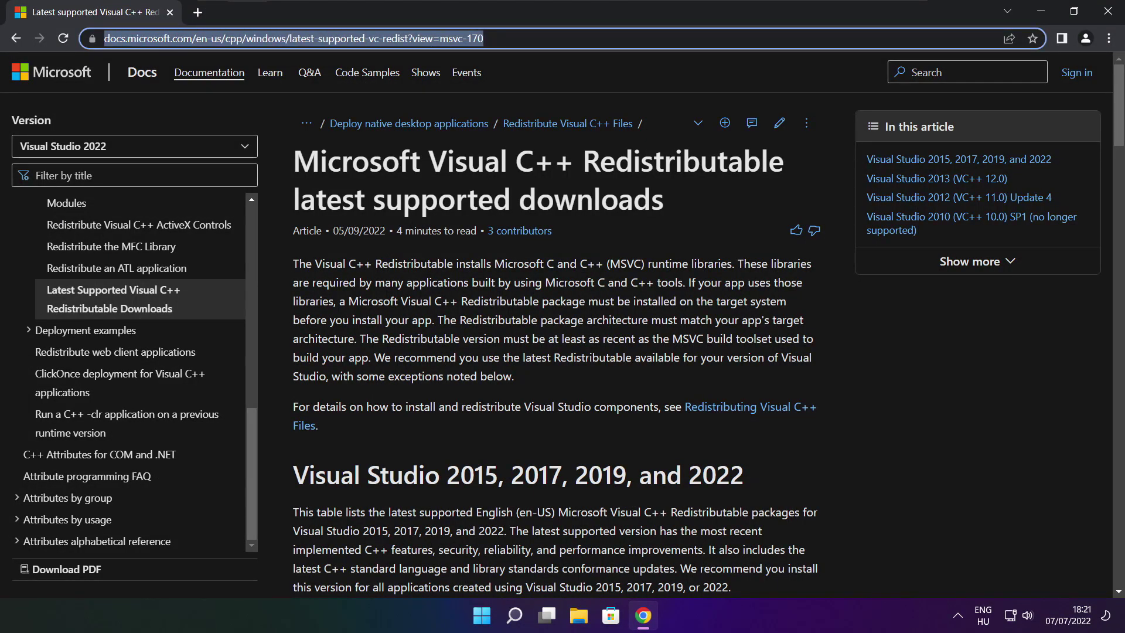
key(End)
click(557, 71)
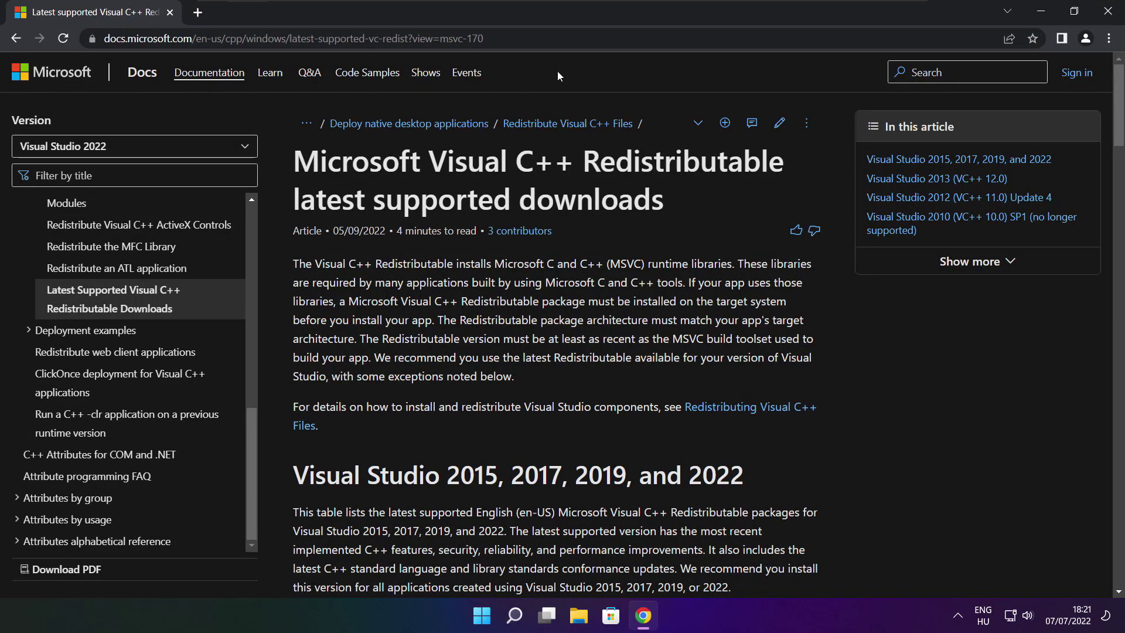
scroll(1120, 123, down, 1)
scroll(1119, 123, down, 5)
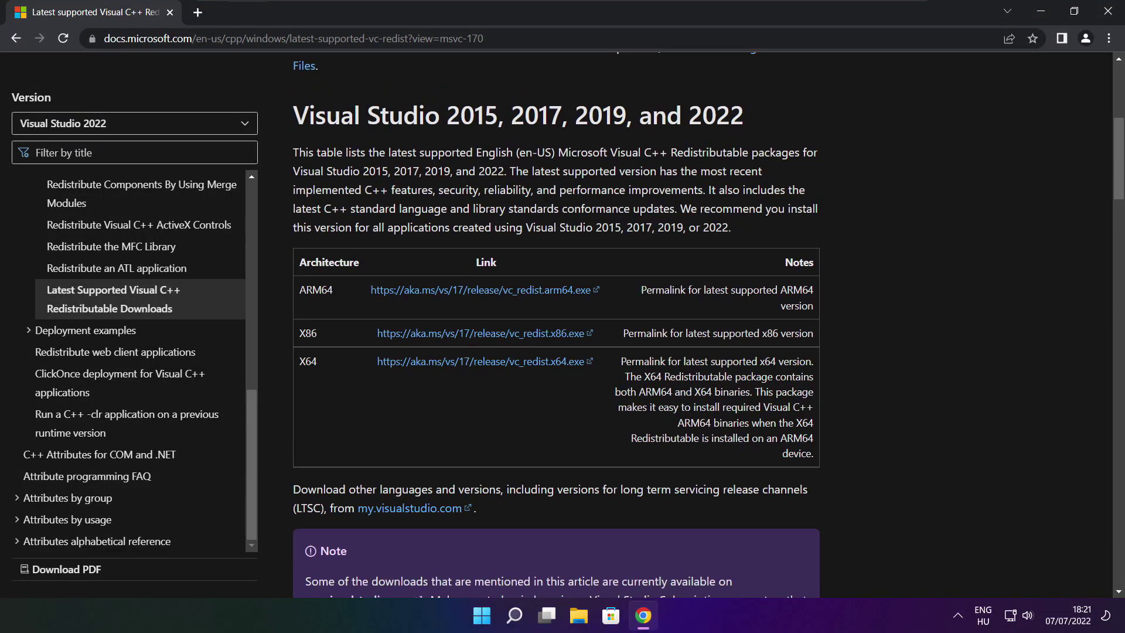
drag(298, 289, 756, 403)
click(756, 403)
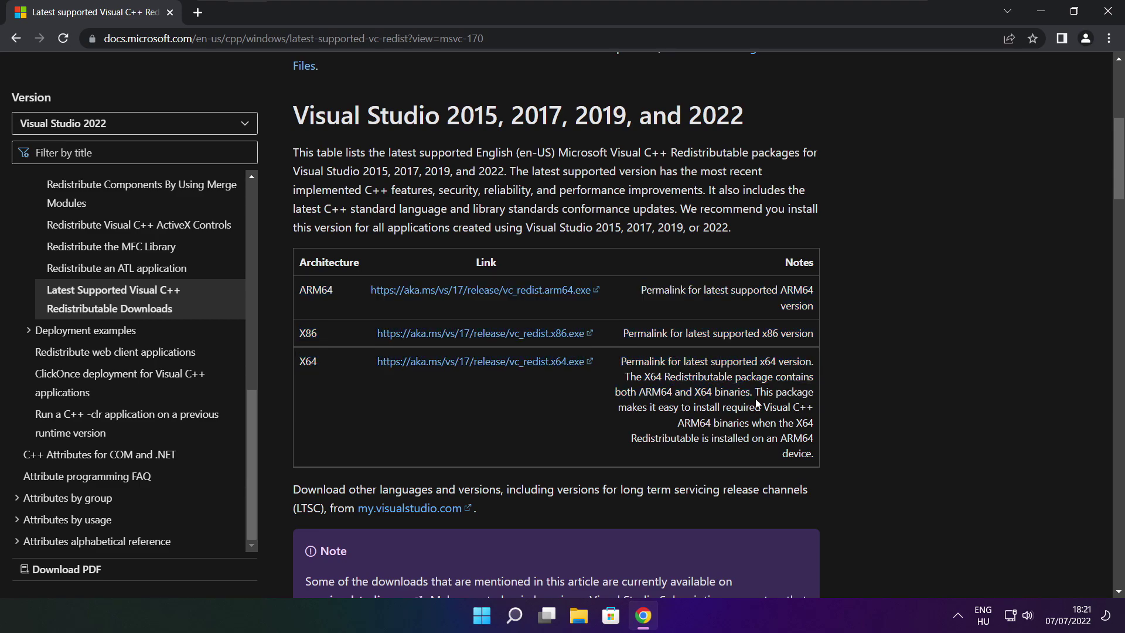
Step: Download the ARM64, x86 and x64 redistributables and launch VC_redist.arm64.exe
click(467, 293)
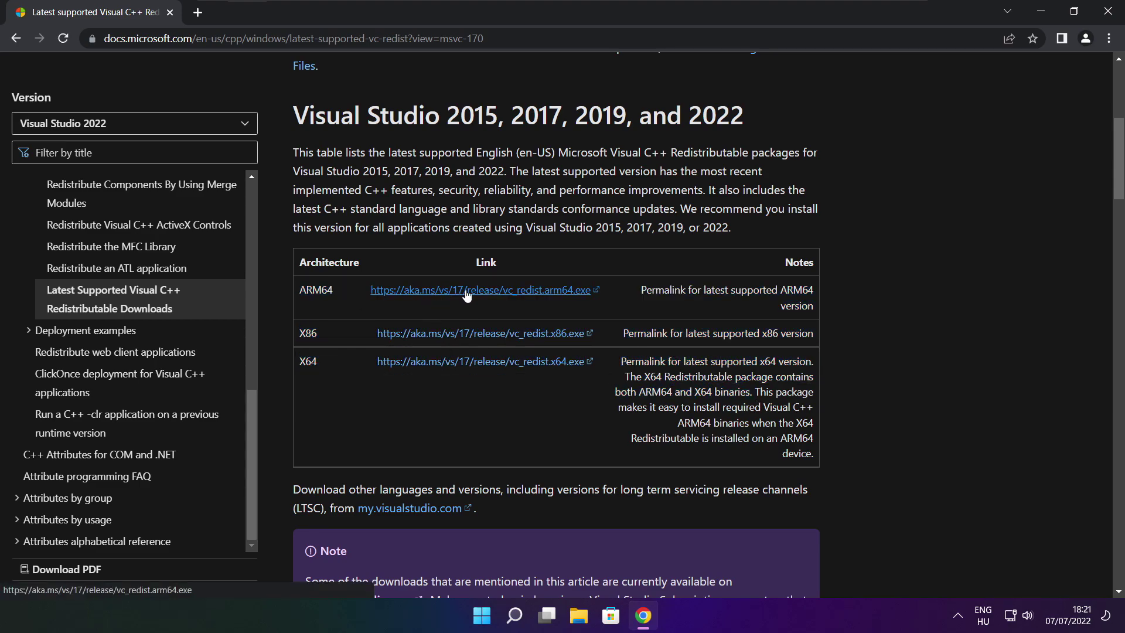
click(464, 340)
click(463, 361)
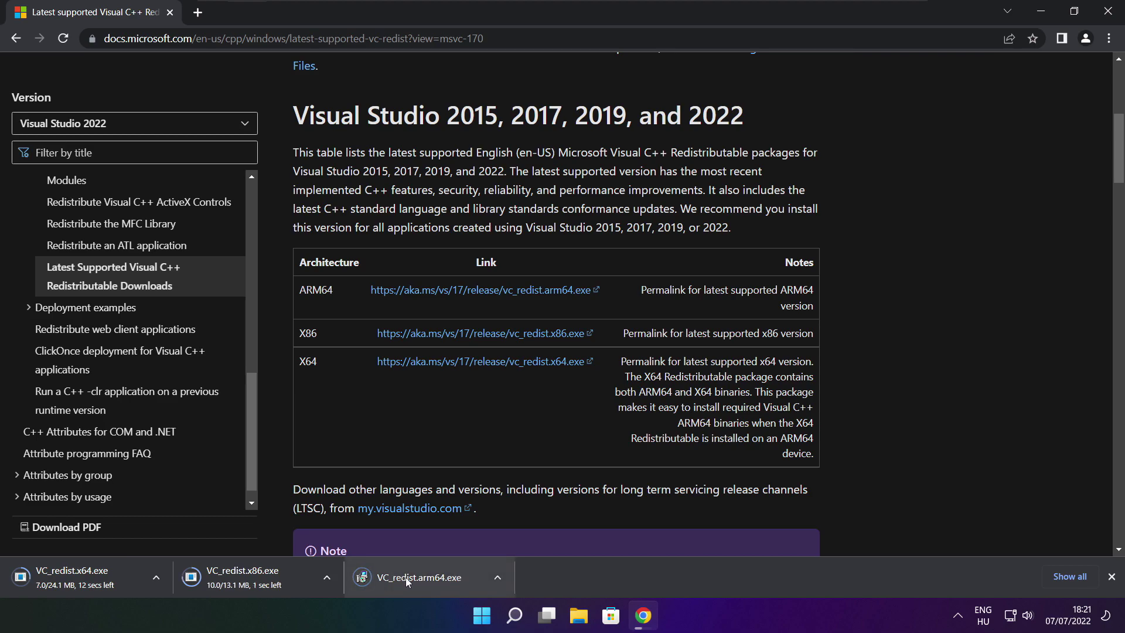
click(428, 579)
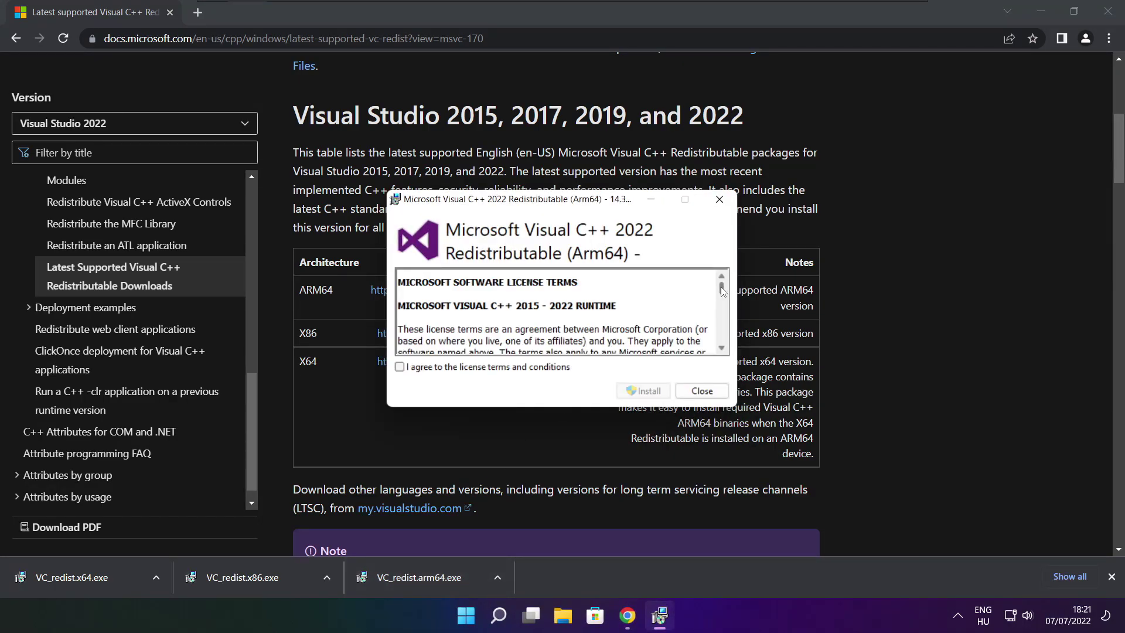
Step: Accept the Arm64 license terms, attempt the install, and dismiss the failed setup
drag(722, 292, 722, 348)
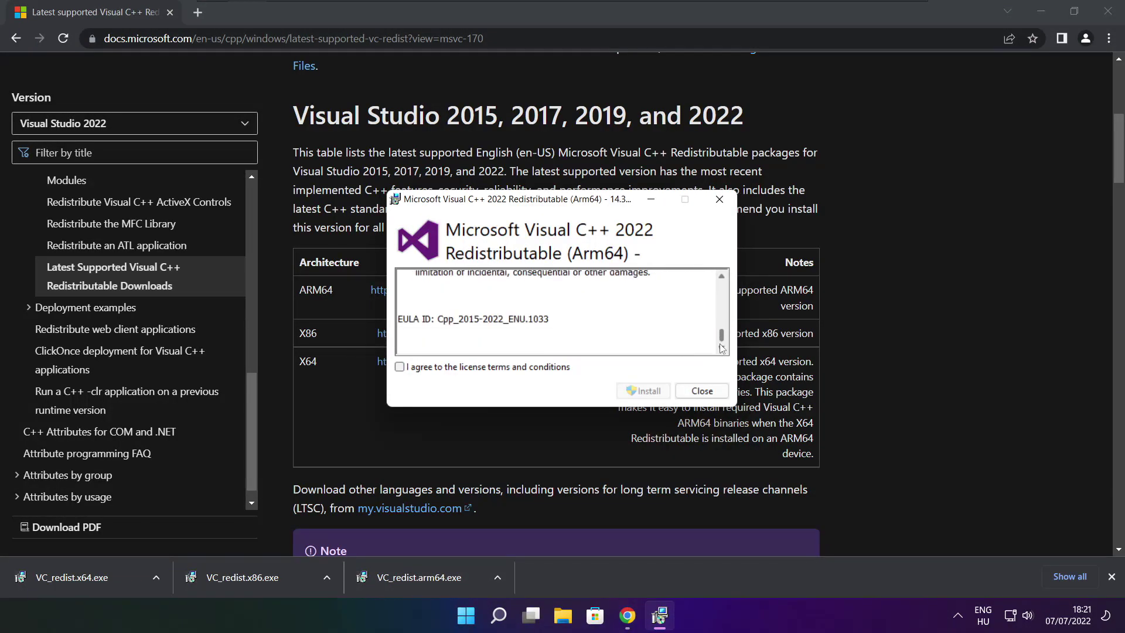
click(399, 368)
click(639, 393)
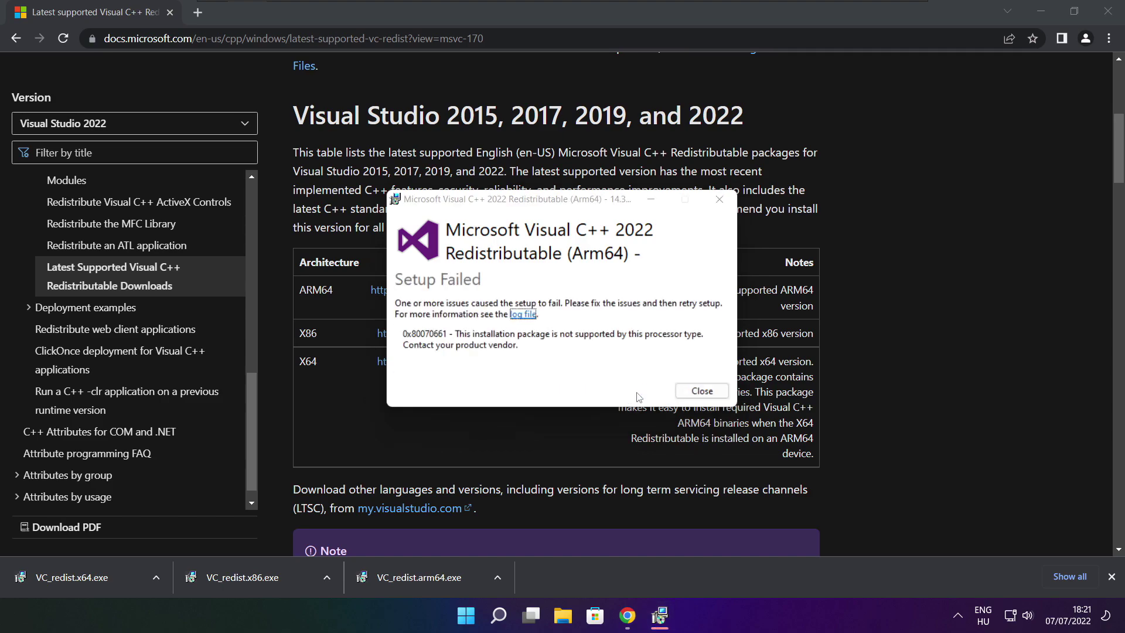
click(697, 391)
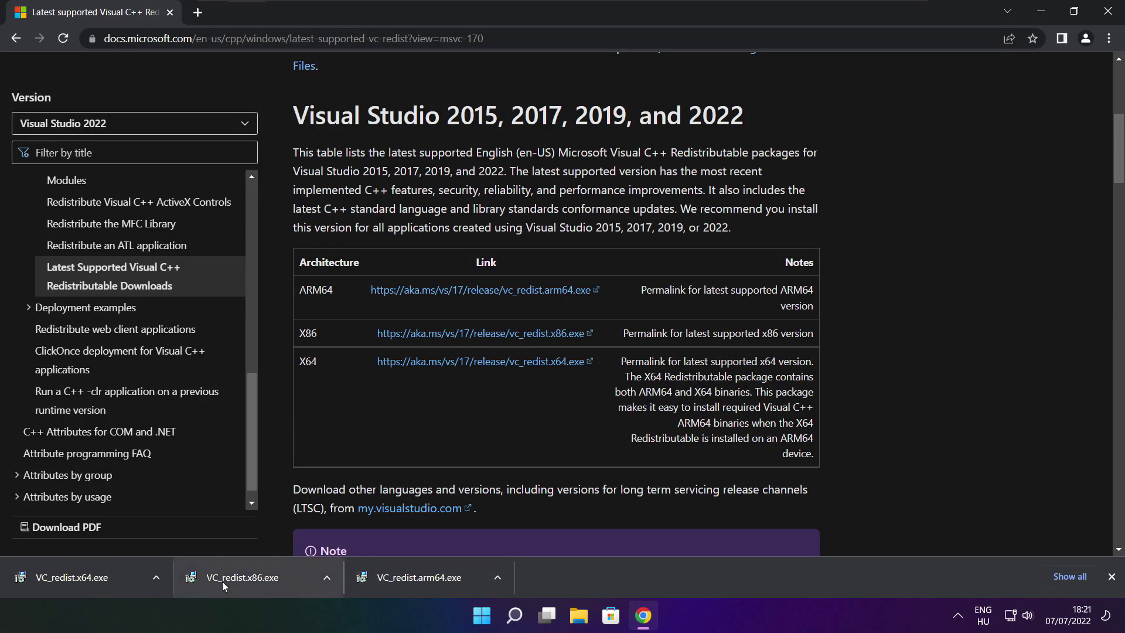
Step: Install the x86 Visual C++ runtime from VC_redist.x86.exe
click(265, 577)
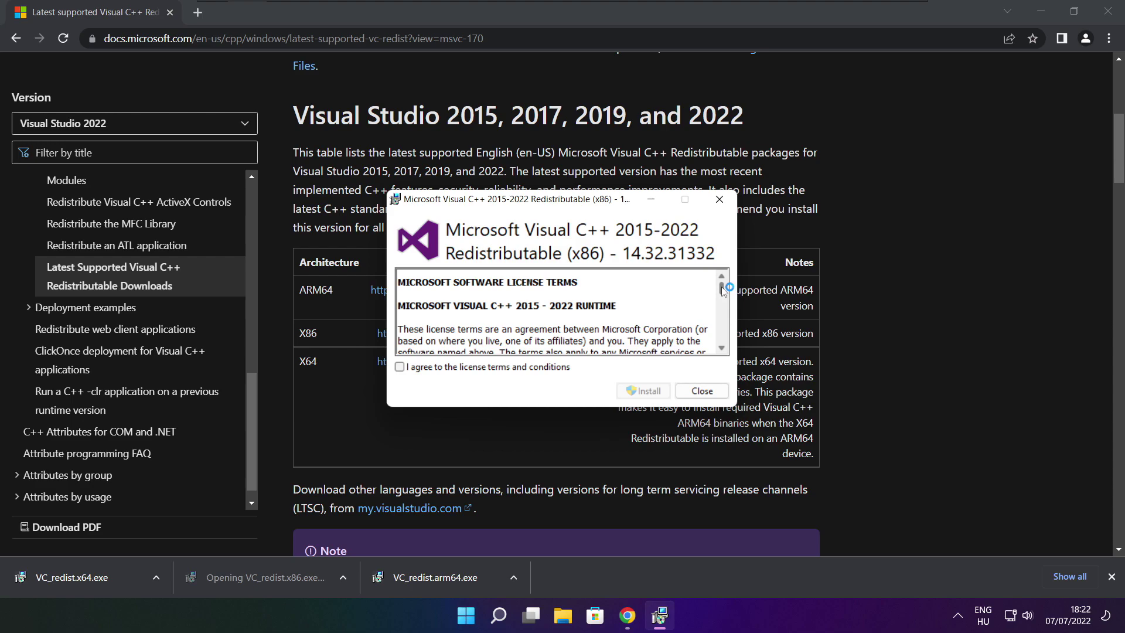
drag(724, 291, 725, 348)
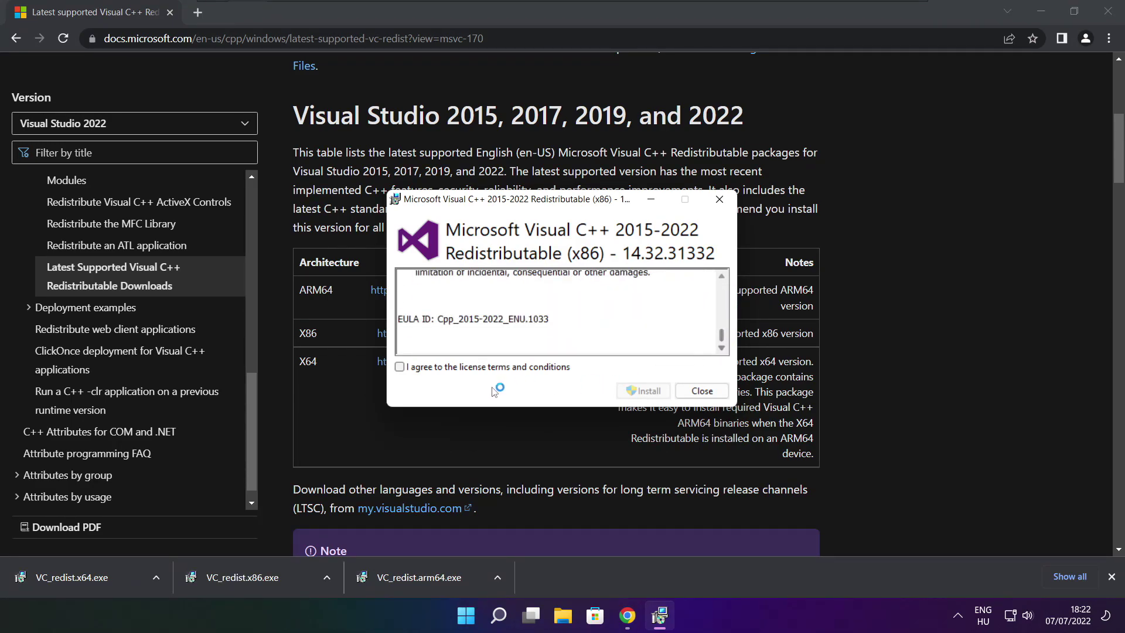
click(401, 367)
click(644, 391)
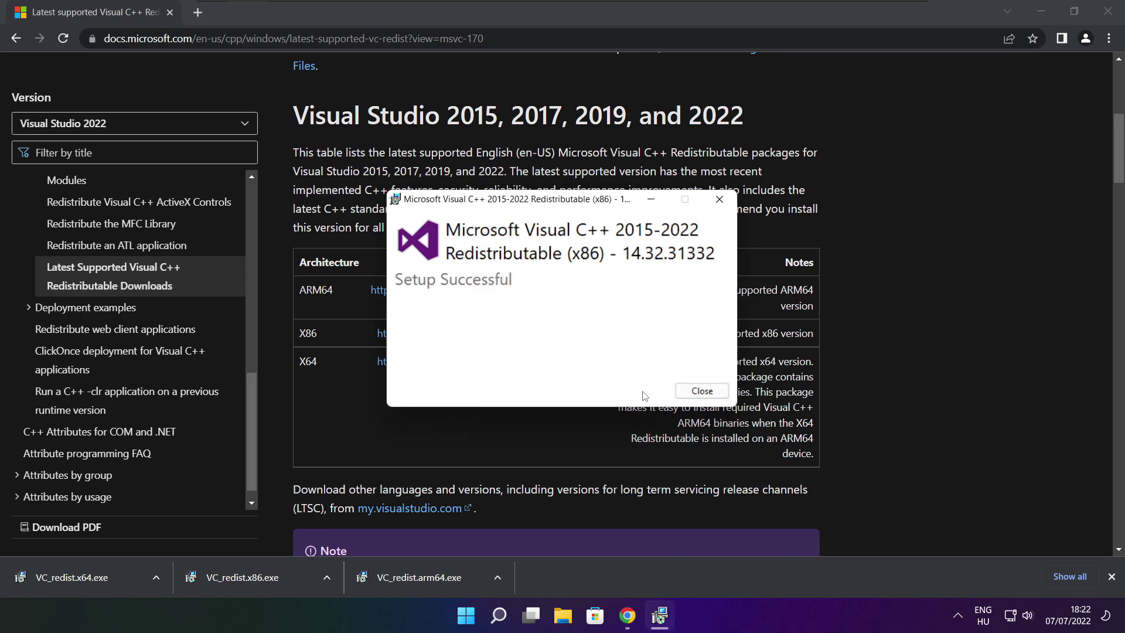
click(705, 393)
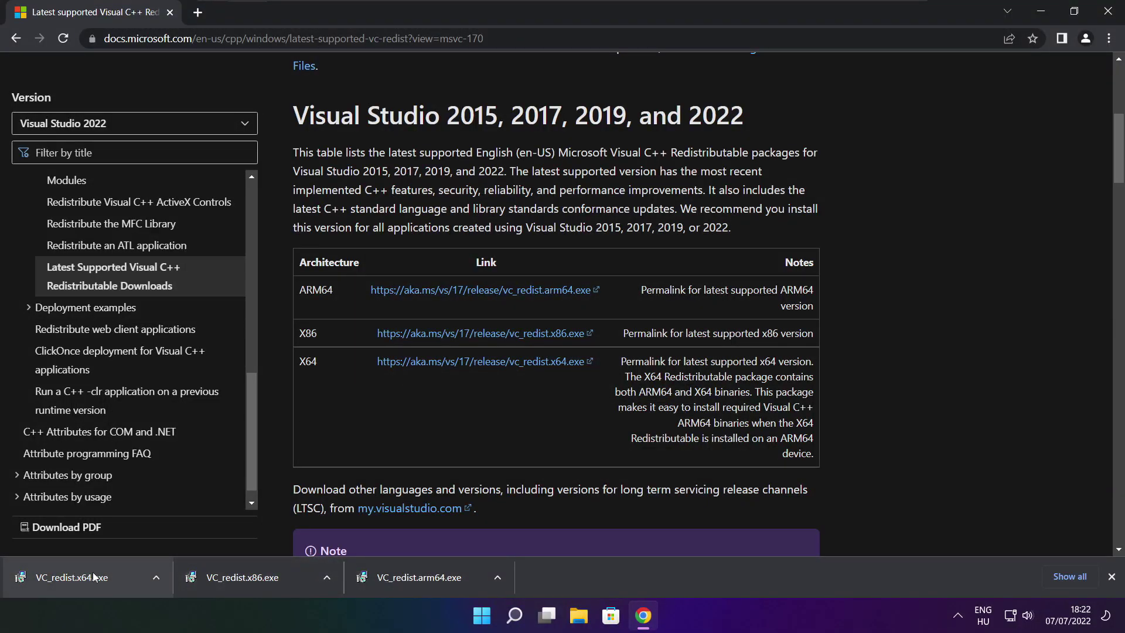
Step: Install the x64 Visual C++ 14.32.31332 runtime from VC_redist.x64.exe
click(94, 577)
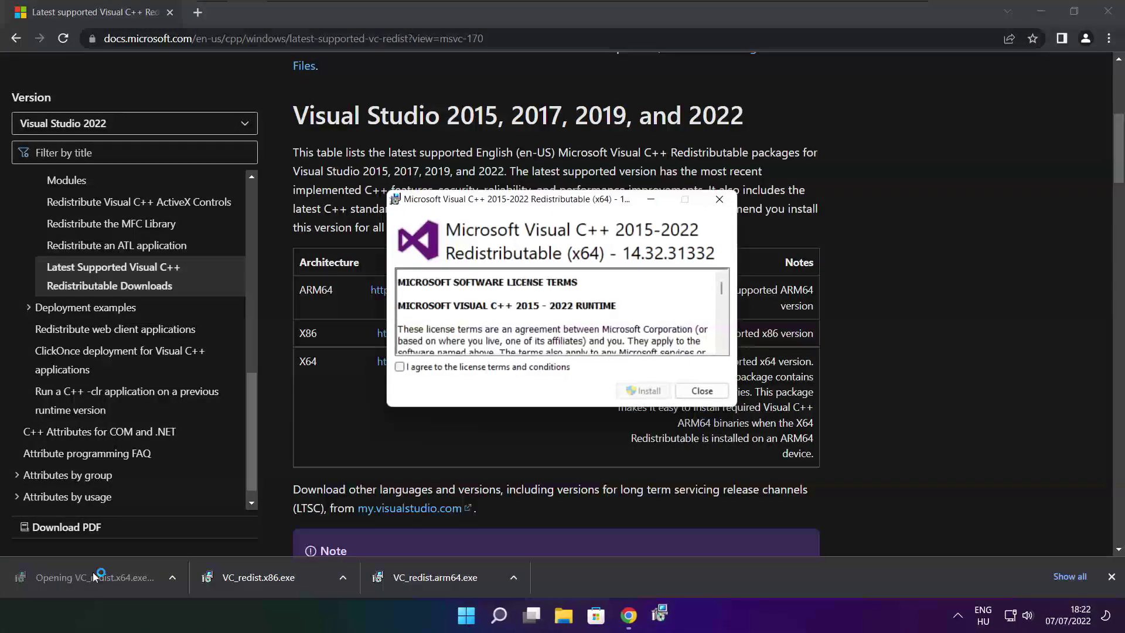
drag(721, 288, 721, 336)
click(401, 368)
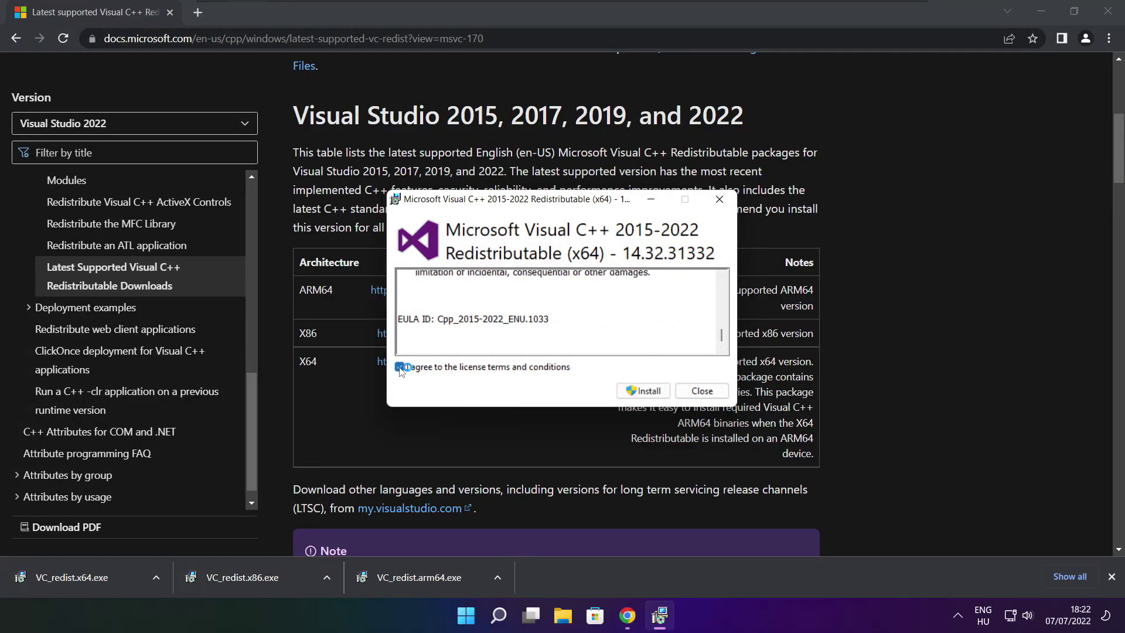
click(647, 392)
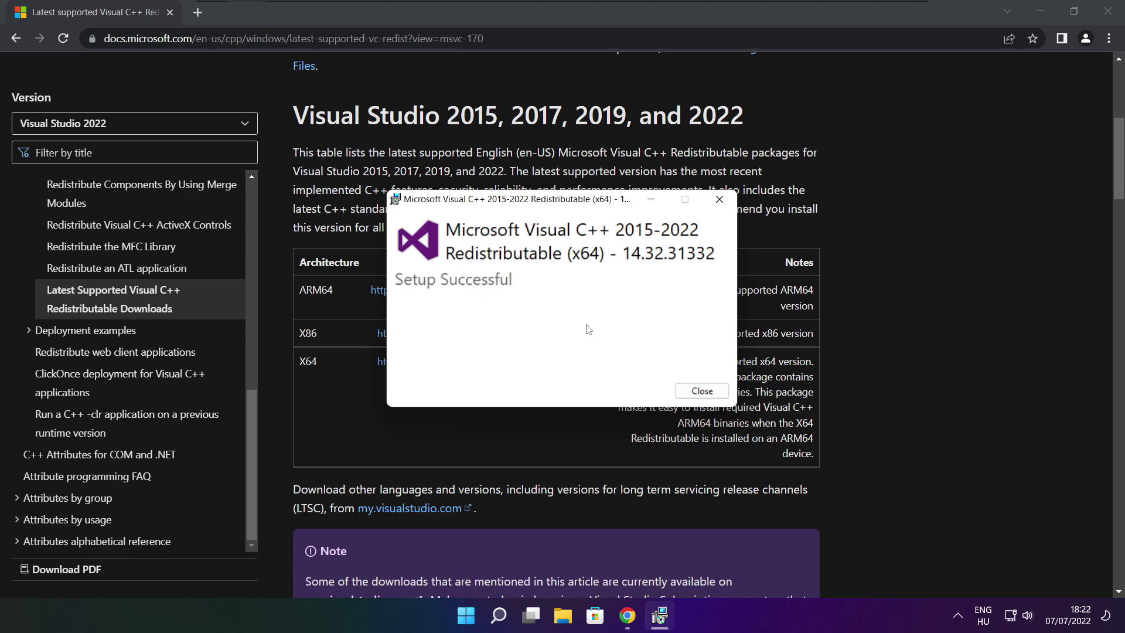
click(702, 391)
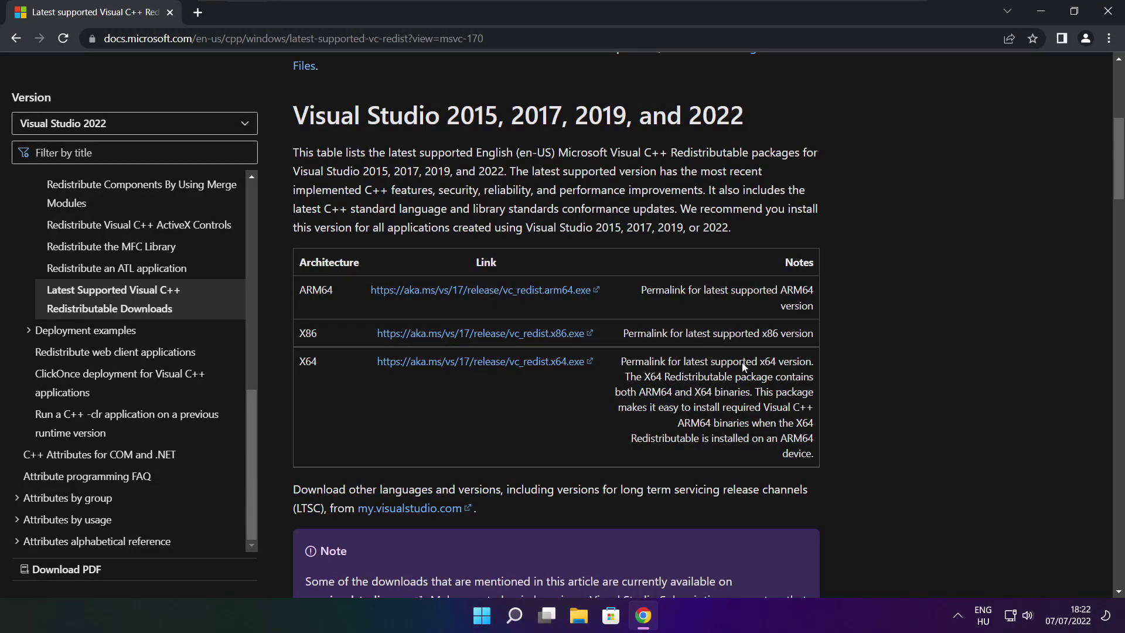
Step: Close Chrome and open Task Manager's Startup apps list
click(1108, 12)
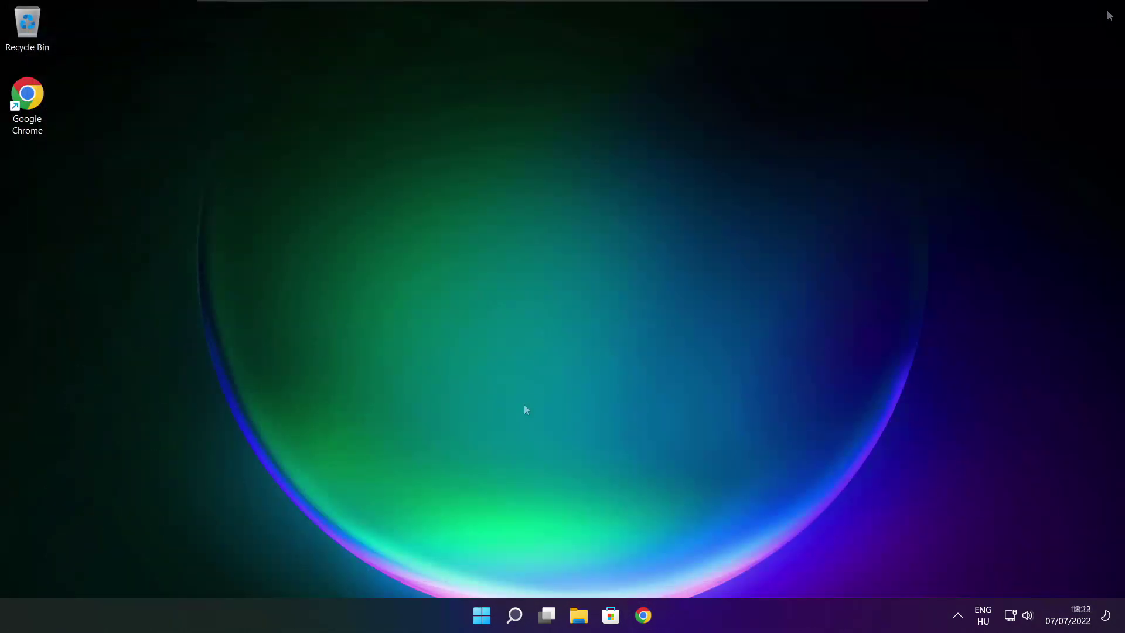
right_click(484, 618)
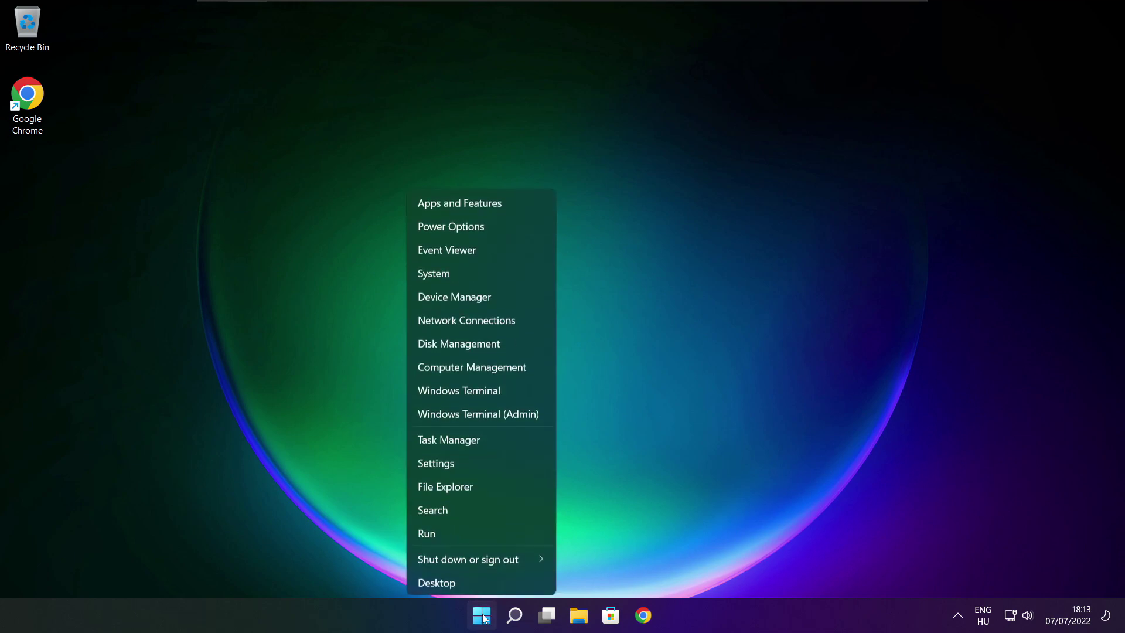
click(484, 436)
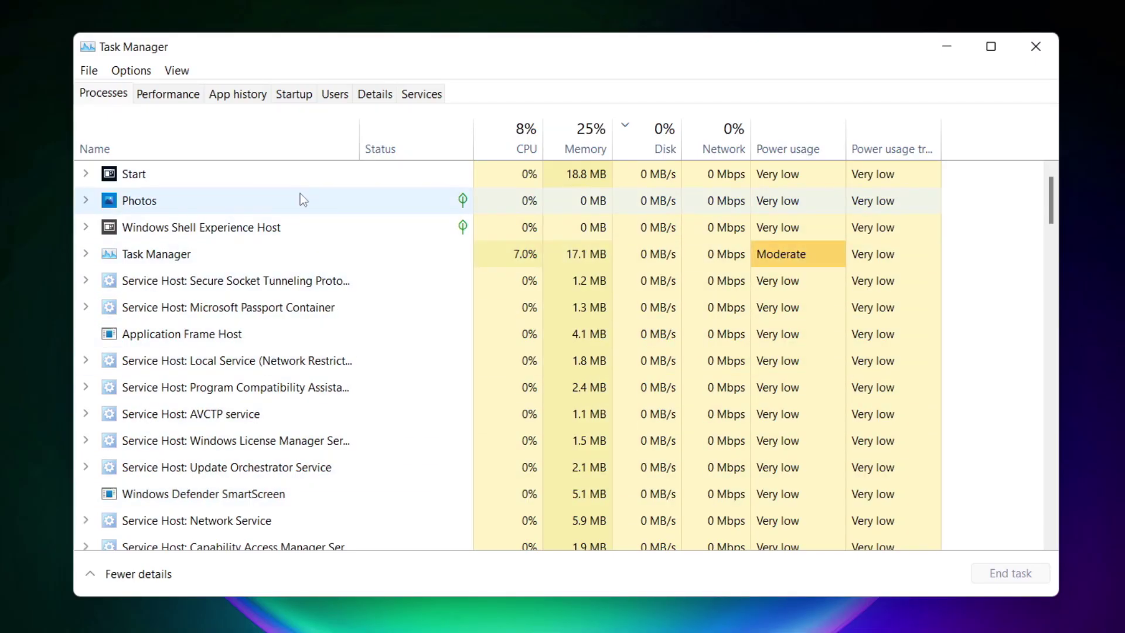
click(300, 101)
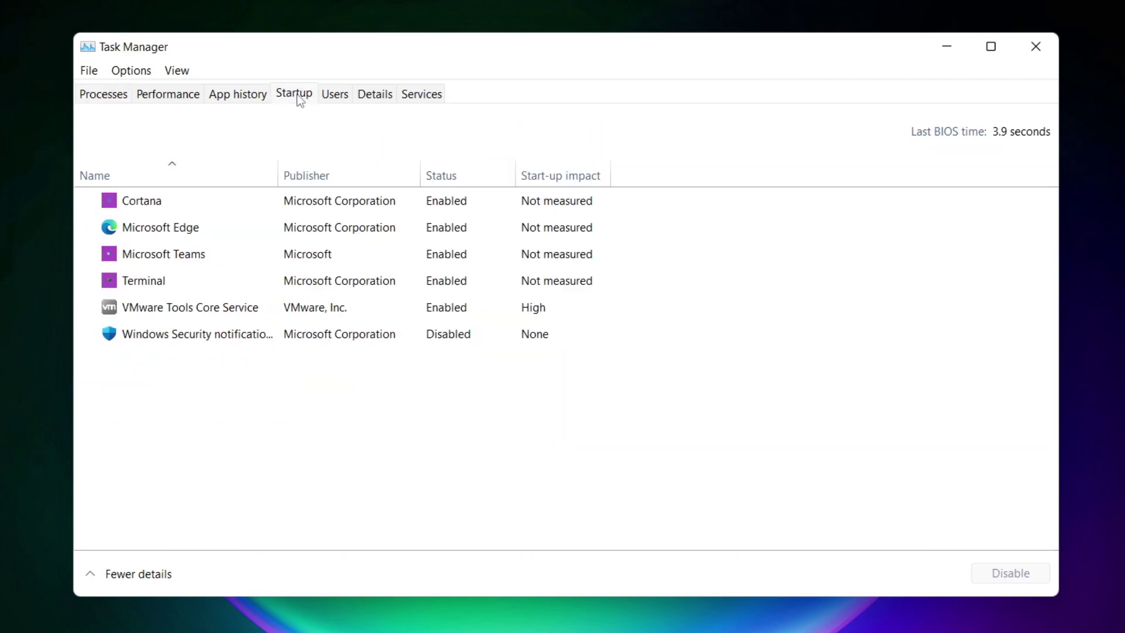
Step: Disable Cortana, Microsoft Edge, Microsoft Teams and Terminal at startup
click(381, 210)
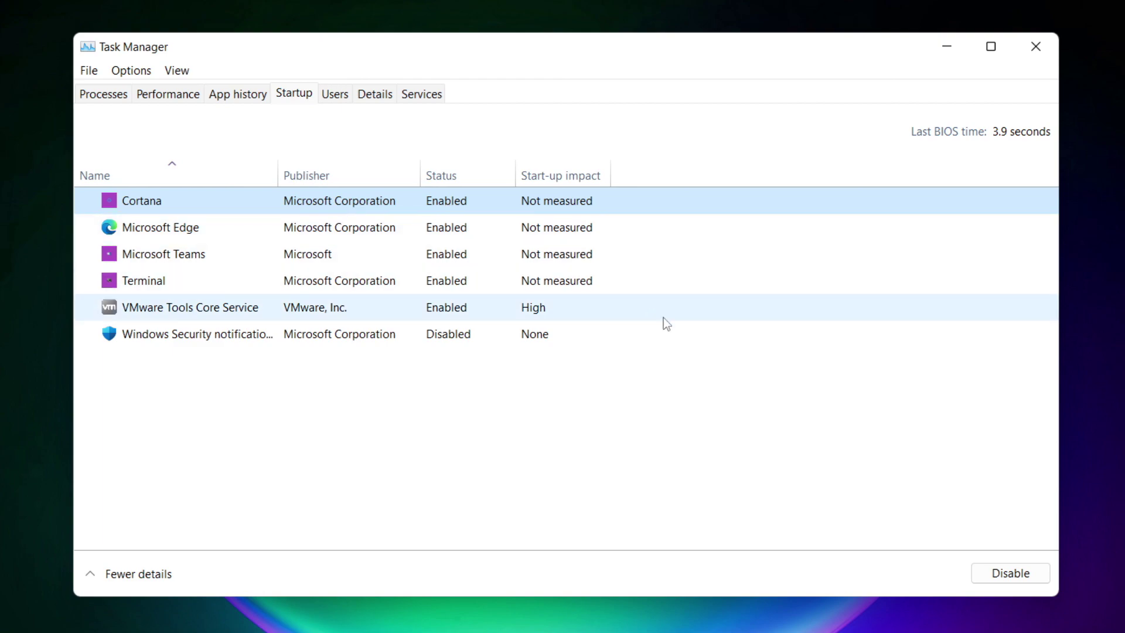
click(1006, 574)
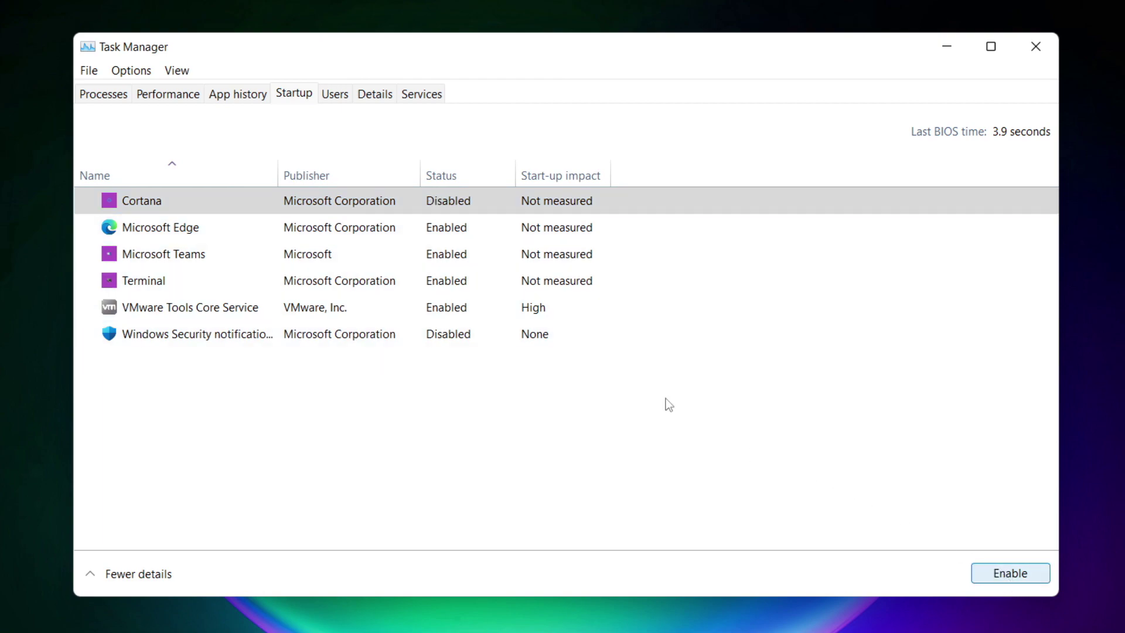
click(303, 228)
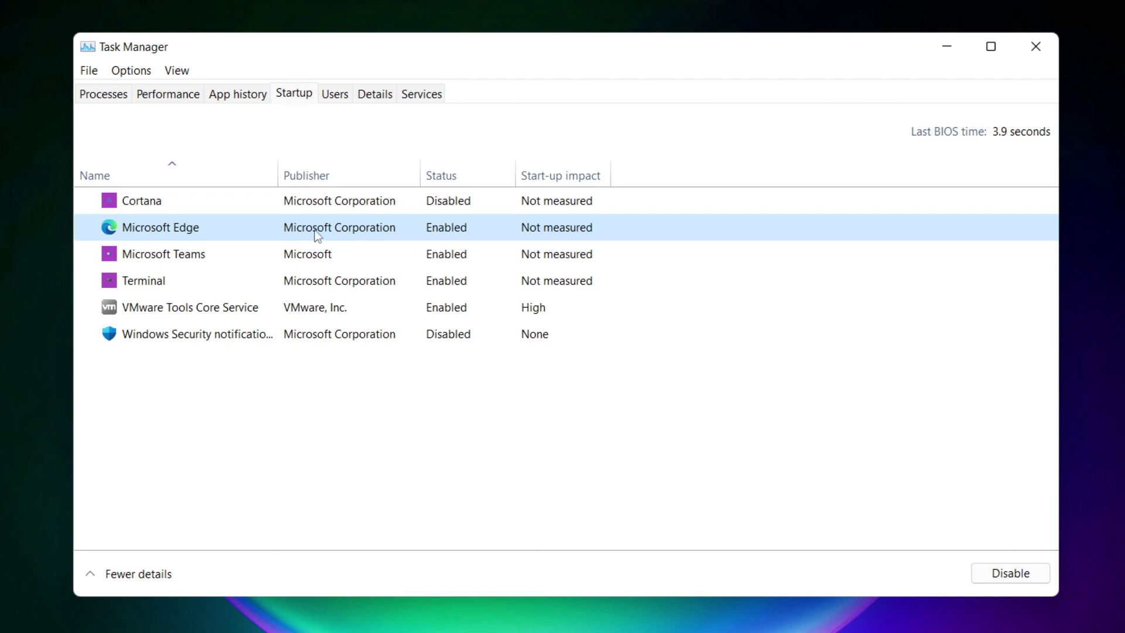
click(1013, 576)
click(468, 257)
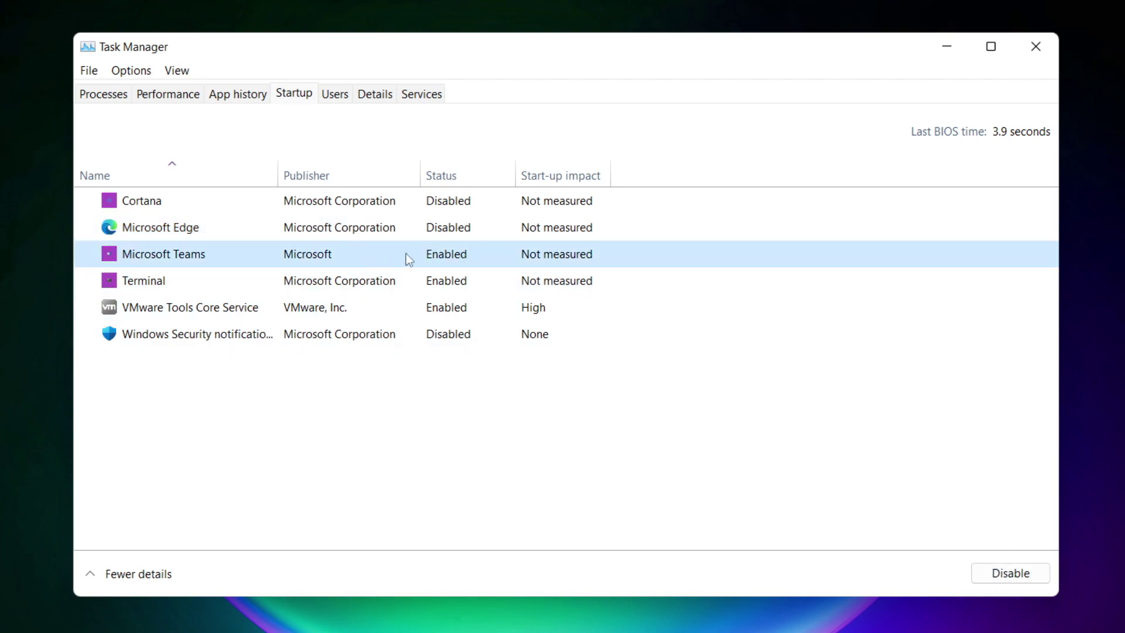
click(1030, 581)
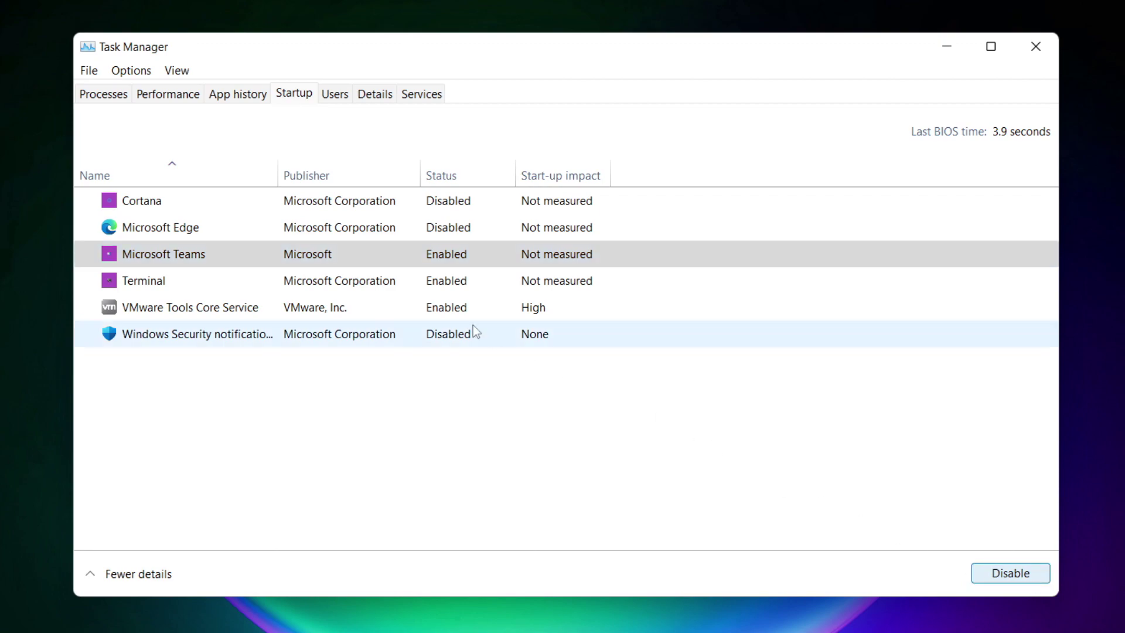
click(374, 286)
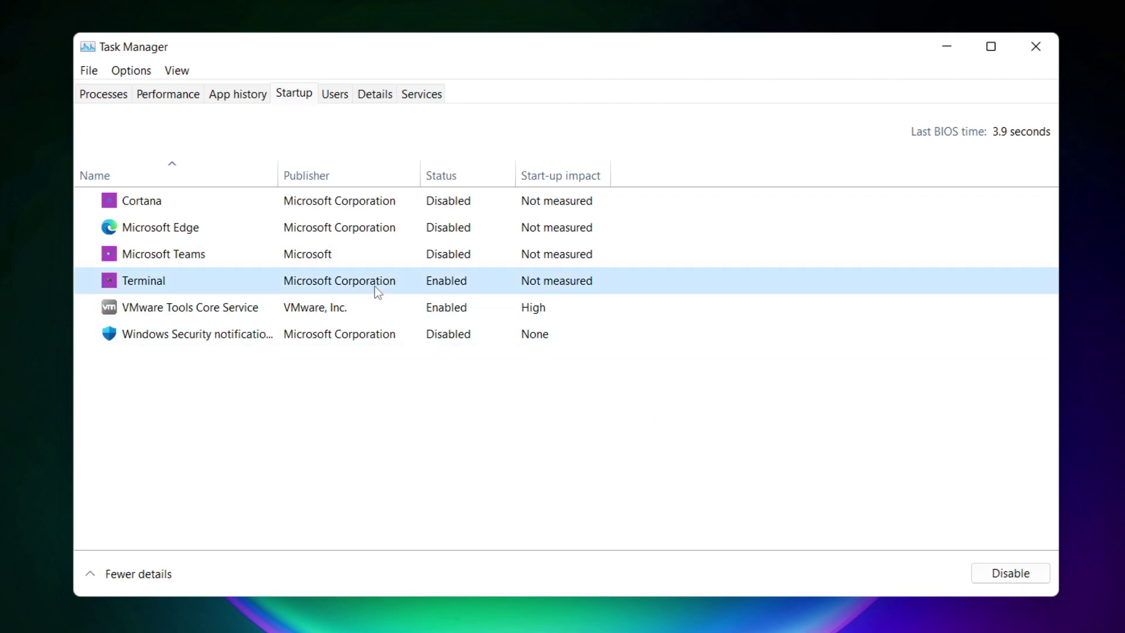
click(1030, 580)
click(446, 282)
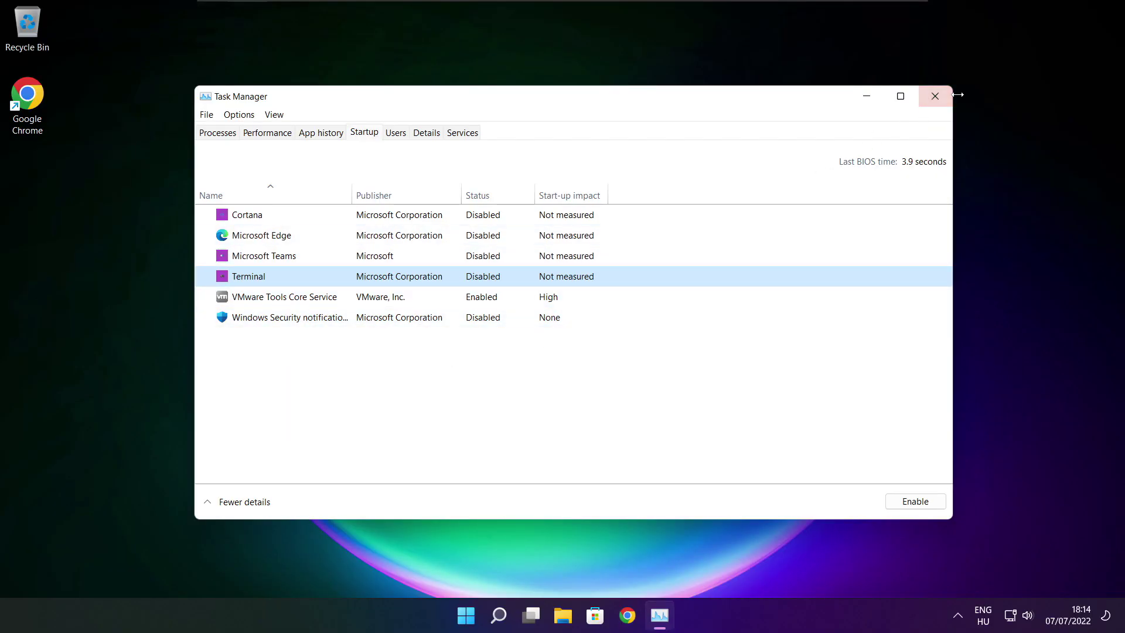
Step: Close Task Manager and launch Command Prompt as administrator, centred on the desktop
click(935, 99)
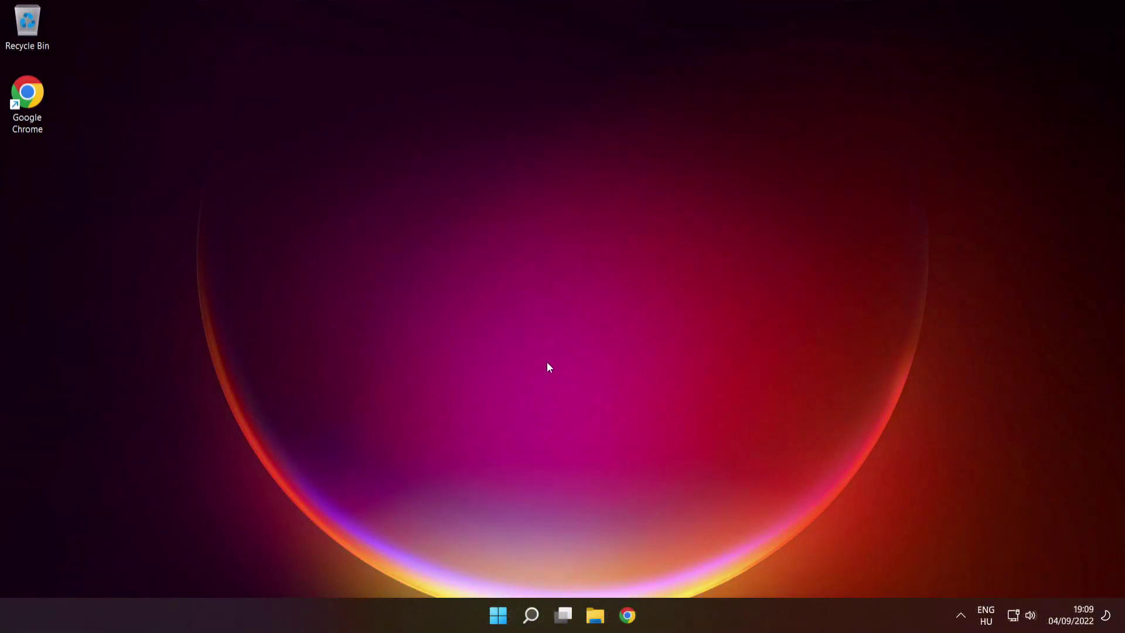
mouse_move(532, 614)
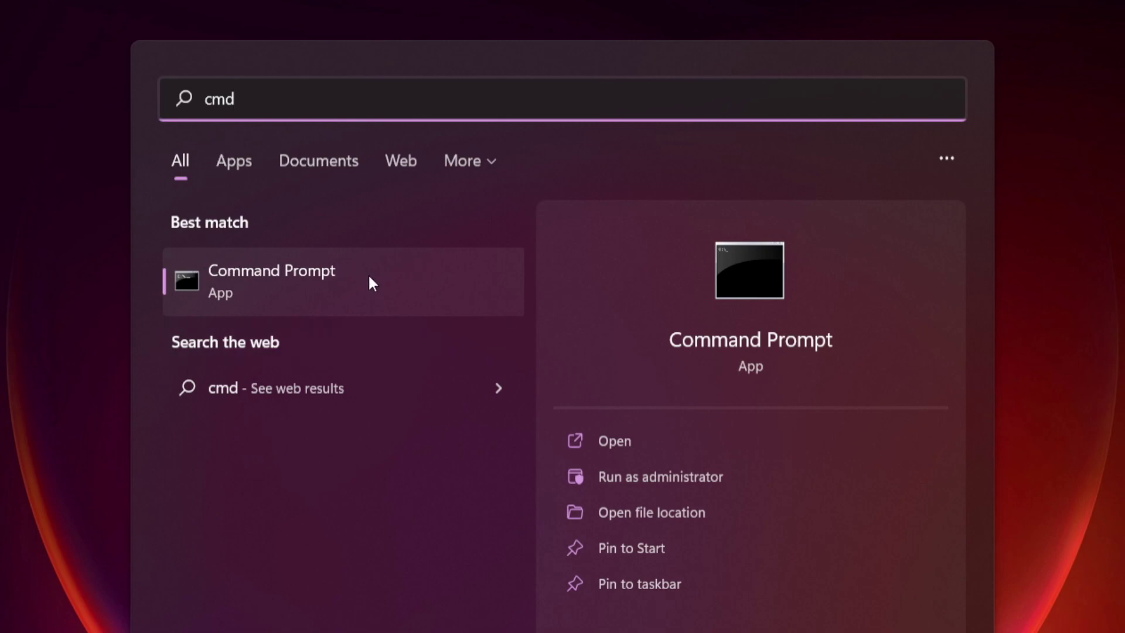
right_click(415, 281)
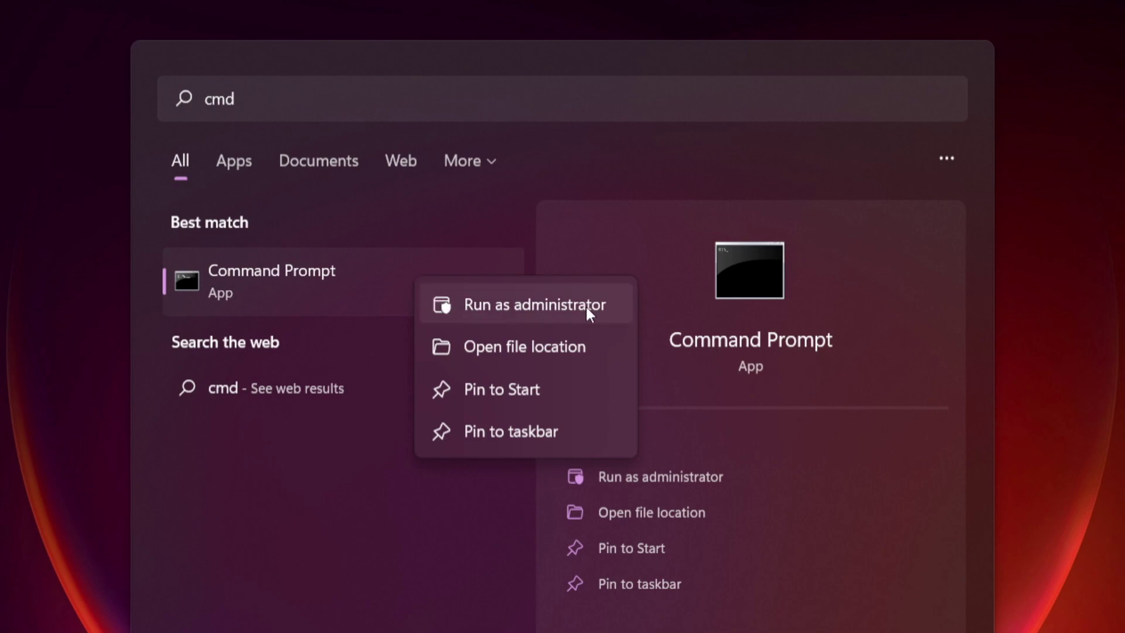
click(534, 302)
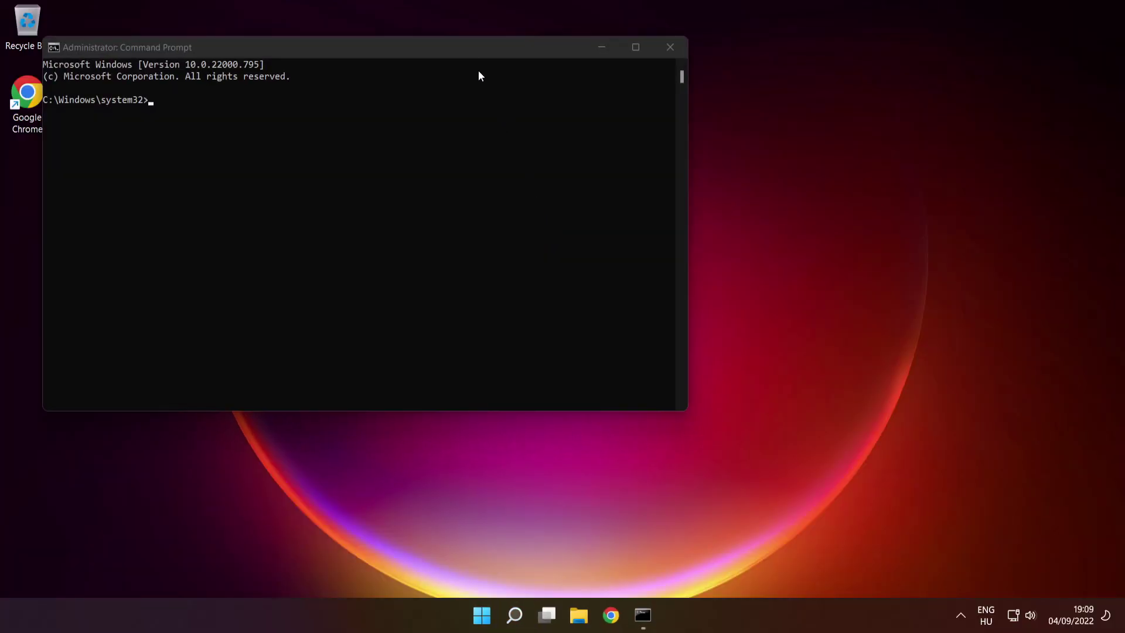
drag(456, 54, 648, 144)
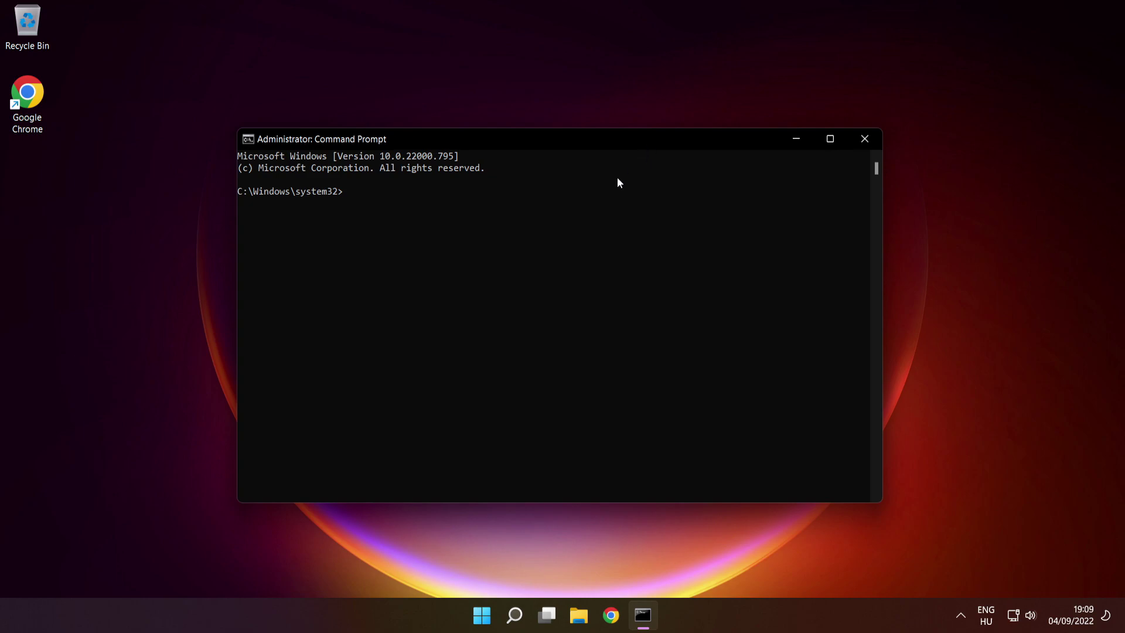
Step: Run sfc /scannow and let verification reach 100% with corrupt files repaired
text(sfc /scannow)
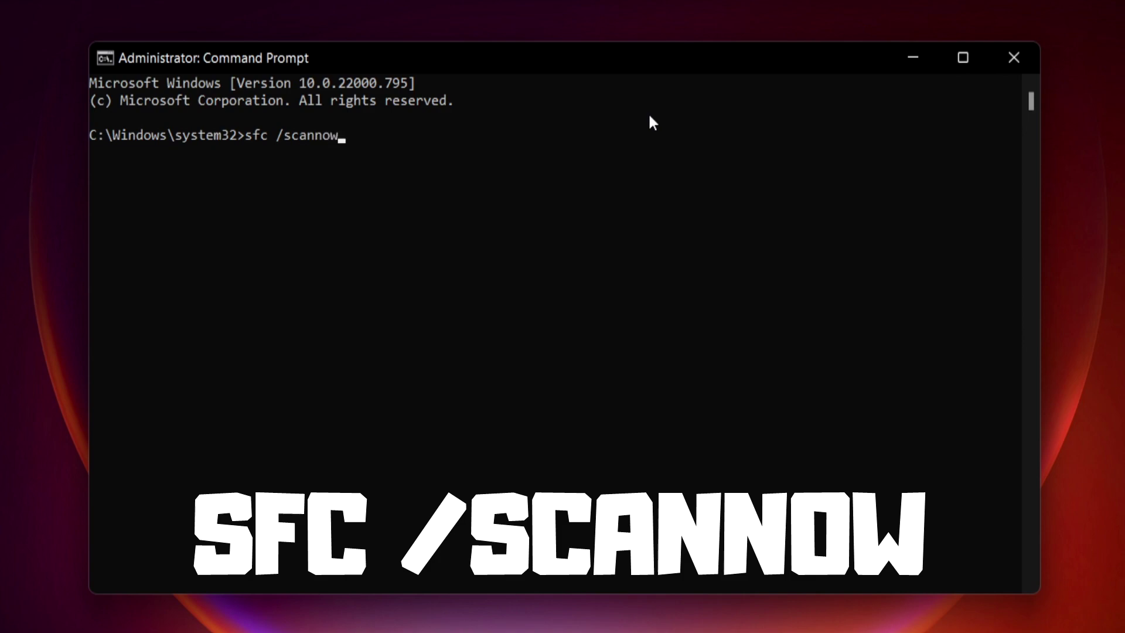
key(Return)
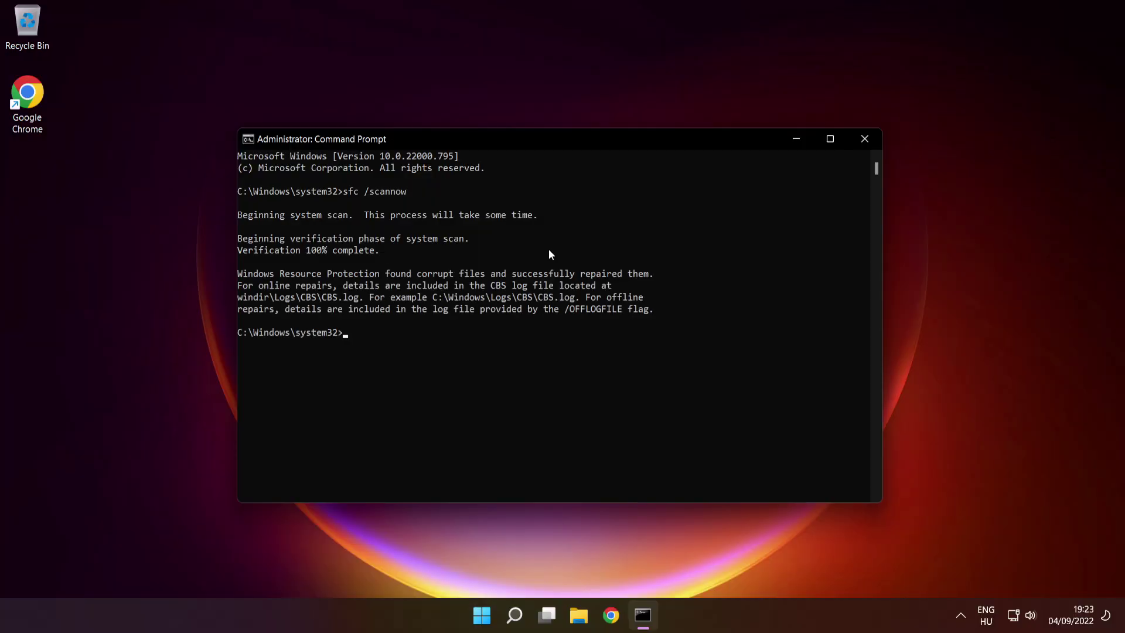
Step: Close Command Prompt and show the Start menu's Sleep, Shut down and Restart options
click(866, 140)
key(super)
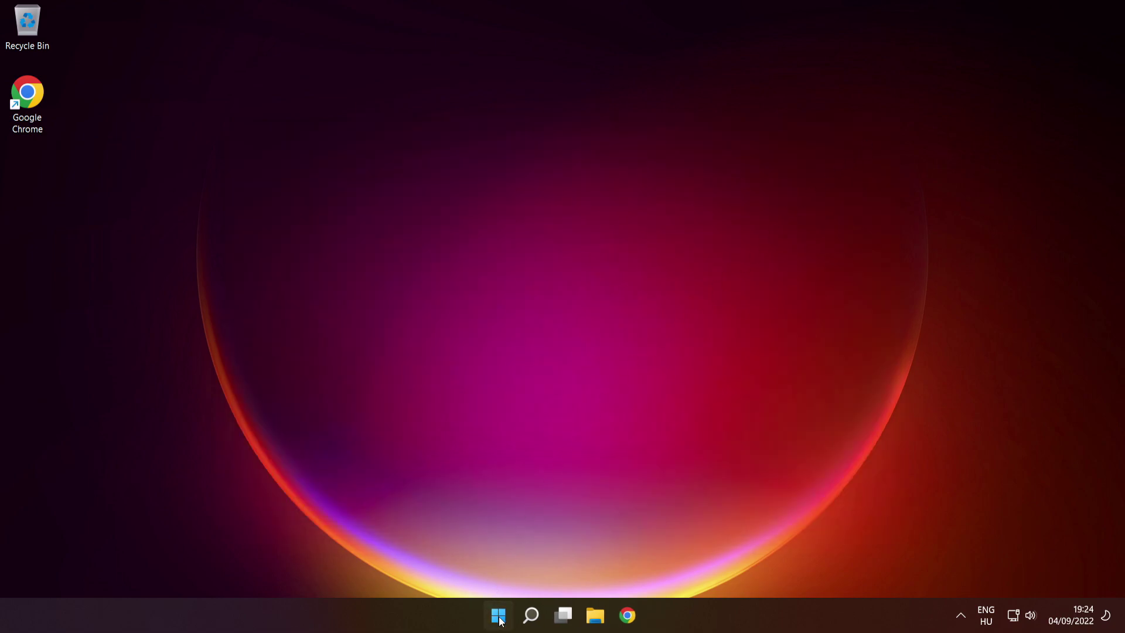
click(745, 566)
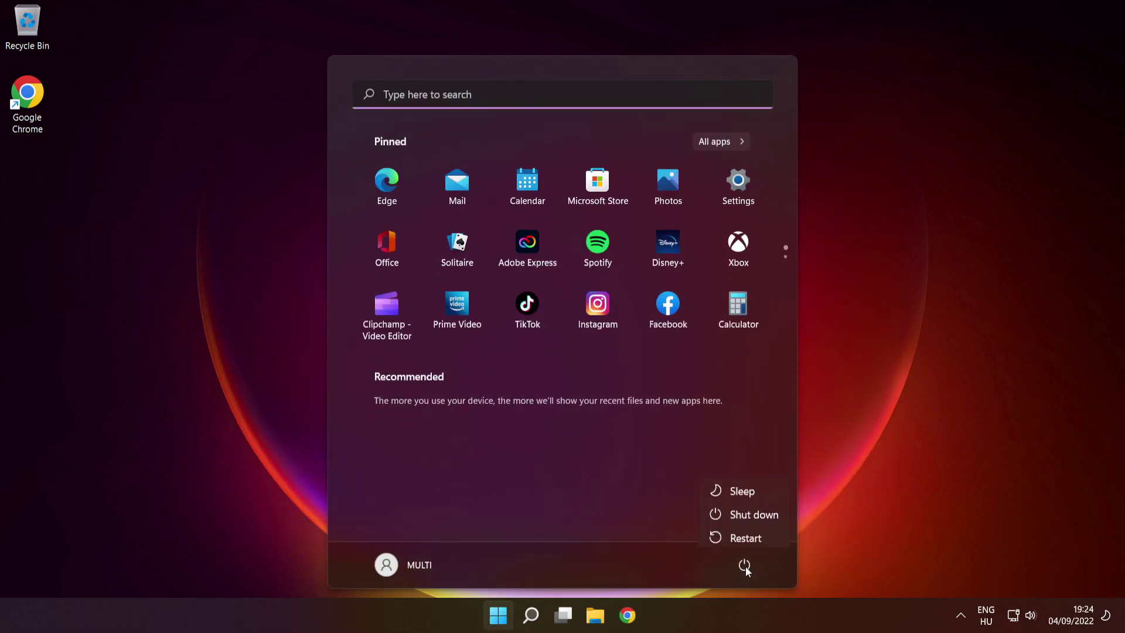